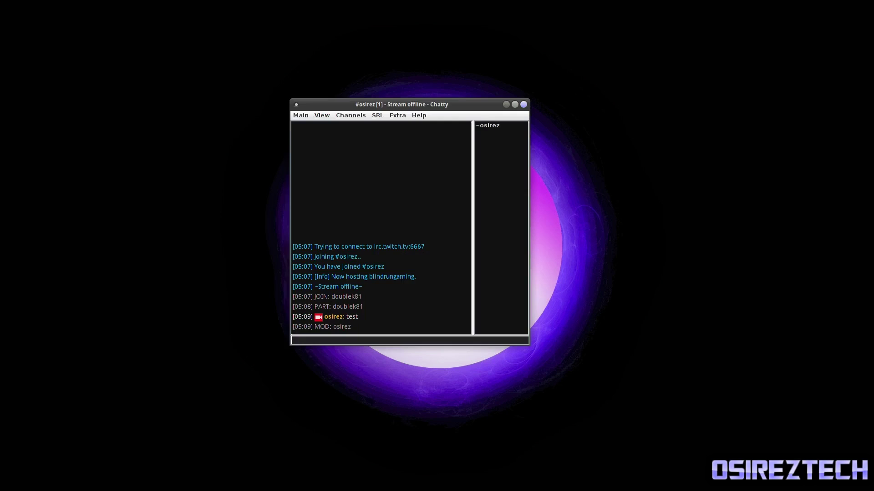
Reposition the chat window and browse the options menus without choosing anything.
{"action": "left_click_drag", "start_coordinate": [397, 106], "coordinate": [426, 136]}
{"action": "left_click", "coordinate": [328, 145]}
{"action": "left_click", "coordinate": [450, 252]}
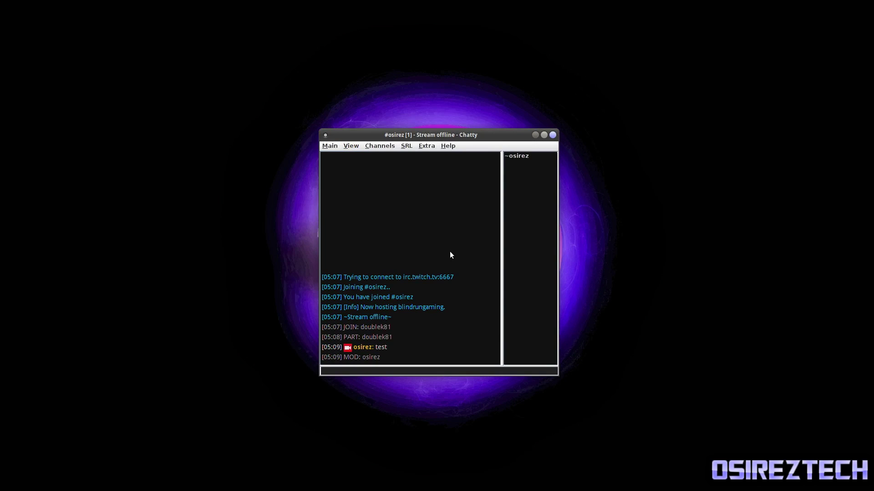
{"action": "left_click", "coordinate": [351, 146]}
{"action": "mouse_move", "coordinate": [379, 145]}
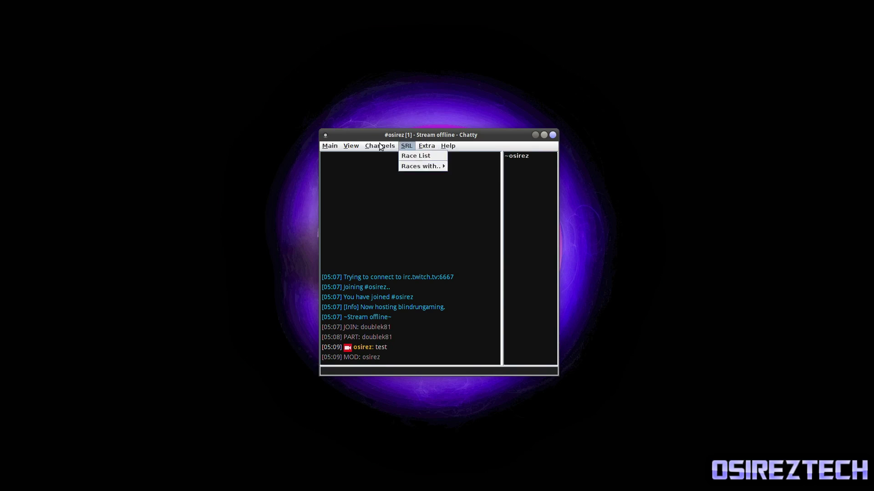
{"action": "mouse_move", "coordinate": [349, 143]}
{"action": "left_click", "coordinate": [332, 210]}
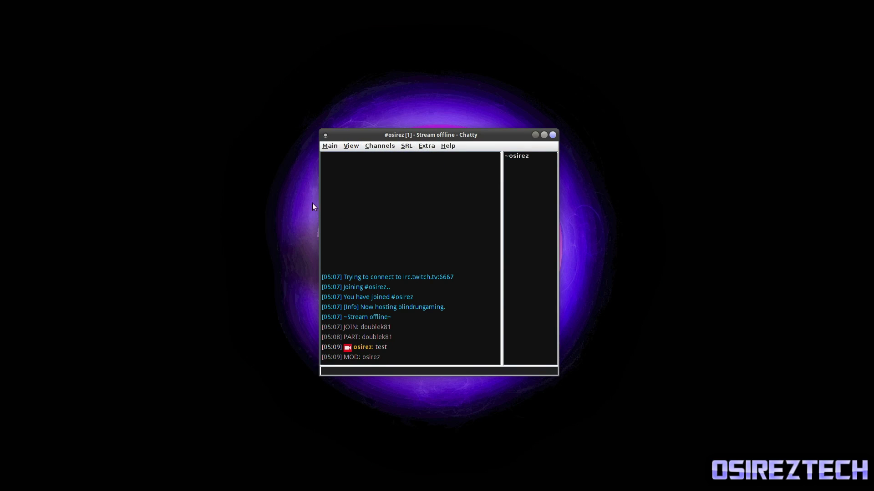
{"action": "left_click_drag", "start_coordinate": [370, 136], "coordinate": [366, 140]}
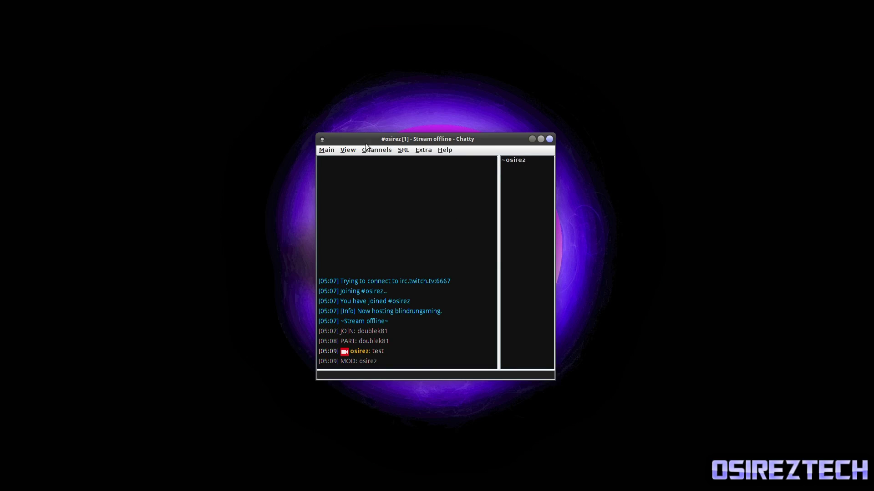
{"action": "left_click_drag", "start_coordinate": [389, 138], "coordinate": [387, 131]}
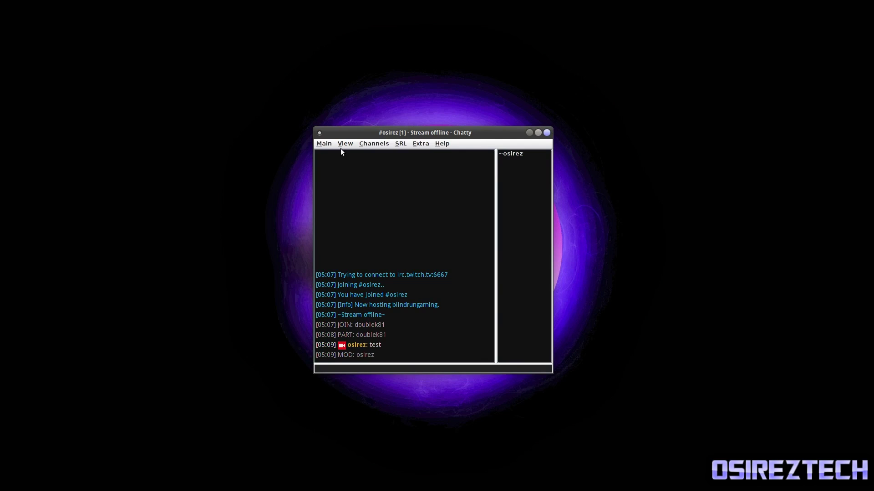
{"action": "left_click_drag", "start_coordinate": [353, 131], "coordinate": [338, 133]}
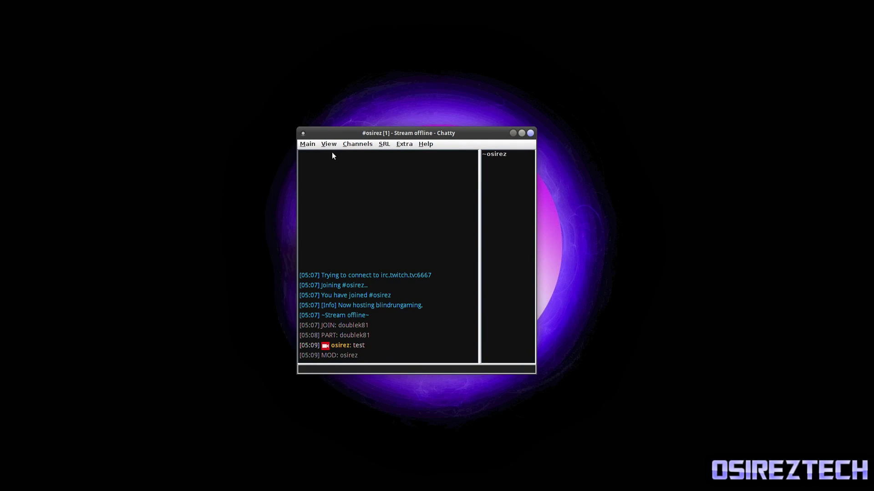
Look at the channel's info window from the channel options, then close it.
{"action": "left_click", "coordinate": [301, 144]}
{"action": "key", "text": "Right"}
{"action": "key", "text": "Right"}
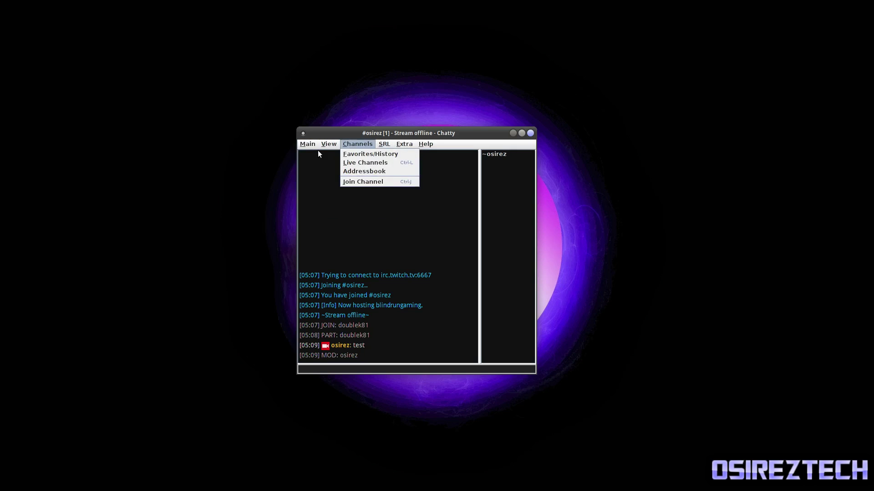
{"action": "mouse_move", "coordinate": [323, 146]}
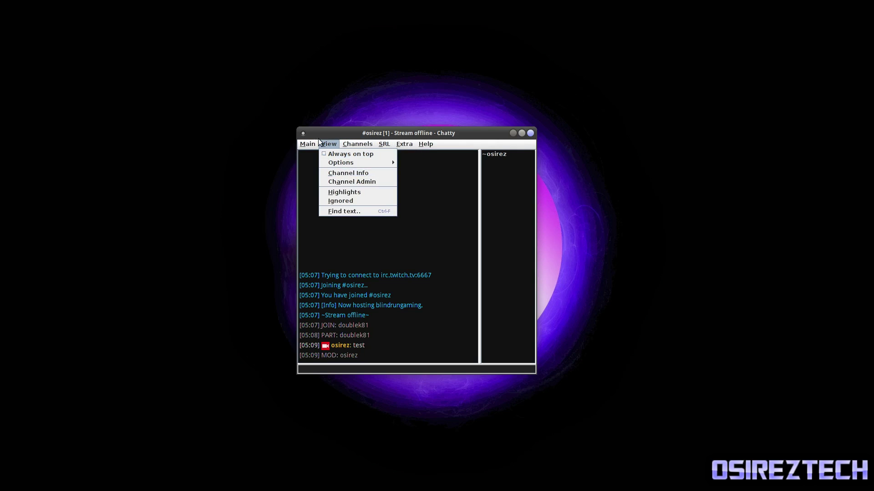
{"action": "left_click", "coordinate": [331, 175]}
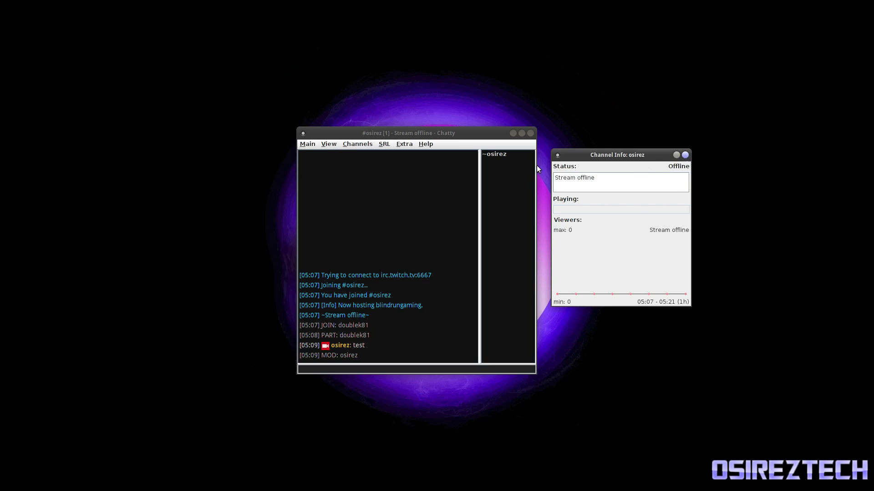
{"action": "left_click", "coordinate": [685, 154]}
In Channel Admin, append 2 to make the title IDGAF Friday: Torchlight 2.
{"action": "left_click", "coordinate": [323, 142]}
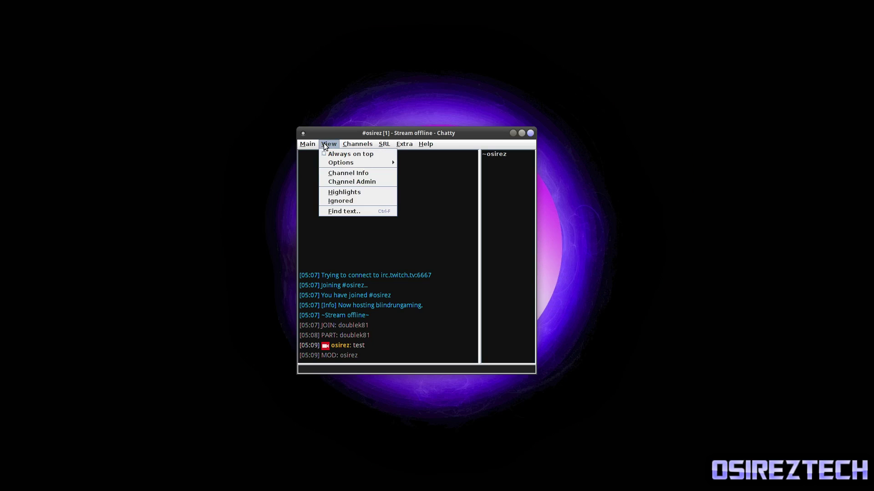
{"action": "left_click", "coordinate": [343, 183]}
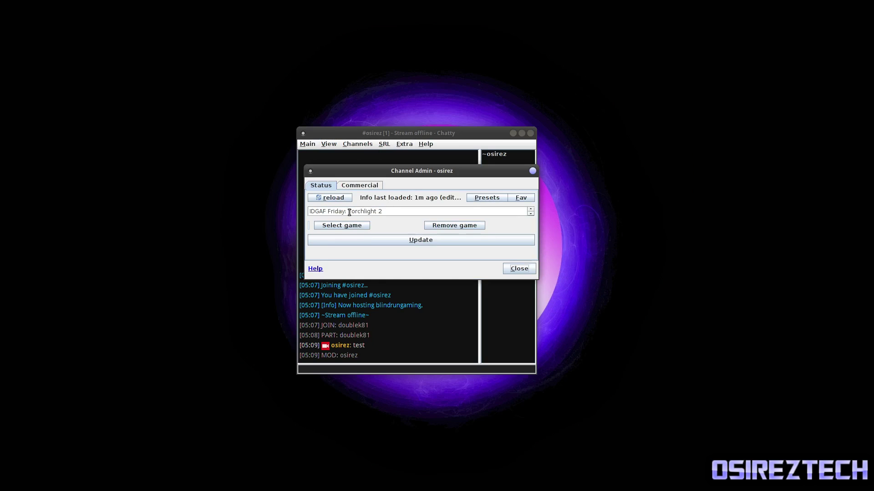
{"action": "left_click", "coordinate": [380, 212]}
{"action": "type", "text": "2"}
{"action": "key", "text": "Home"}
{"action": "key", "text": "ctrl+Right"}
{"action": "key", "text": "ctrl+Right"}
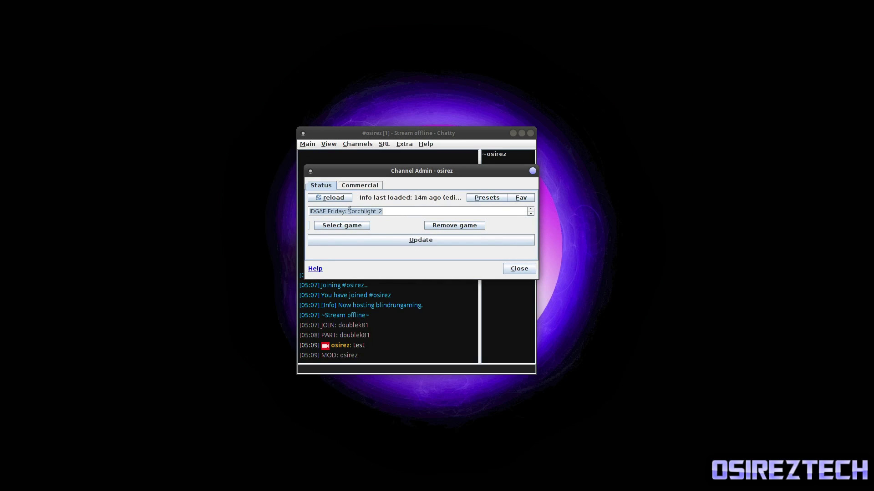
Search the game list for Torchlight 2 and set Torchlight II as the game.
{"action": "left_click", "coordinate": [336, 226]}
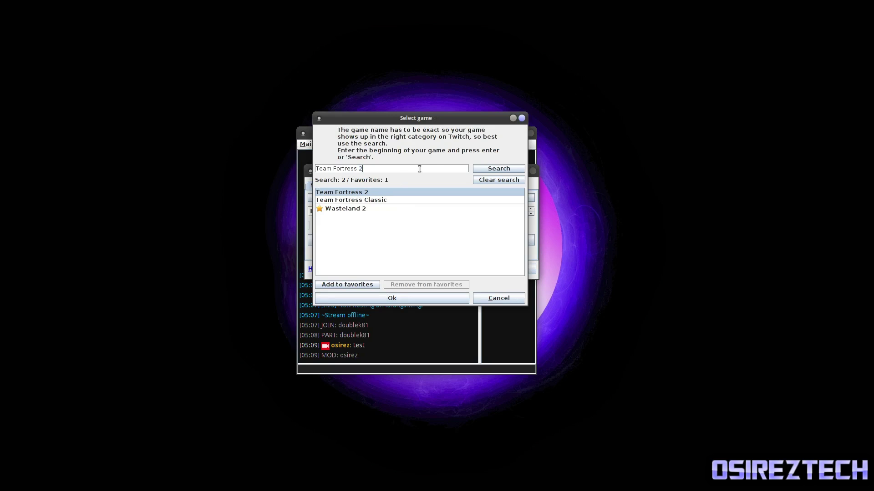
{"action": "triple_click", "coordinate": [461, 167]}
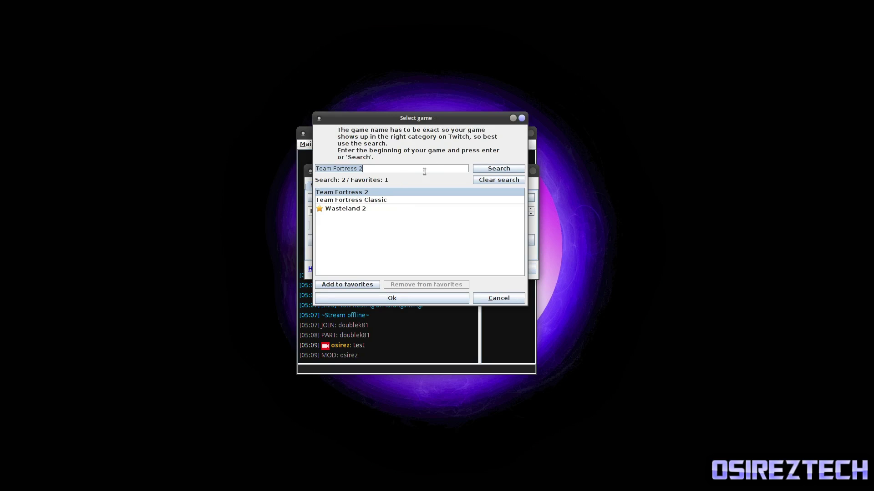
{"action": "left_click", "coordinate": [360, 168]}
{"action": "left_click_drag", "start_coordinate": [360, 169], "coordinate": [316, 169]}
{"action": "left_click_drag", "start_coordinate": [374, 167], "coordinate": [312, 165]}
{"action": "key", "text": "BackSpace"}
{"action": "type", "text": "Torchlight 2"}
{"action": "left_click", "coordinate": [503, 169]}
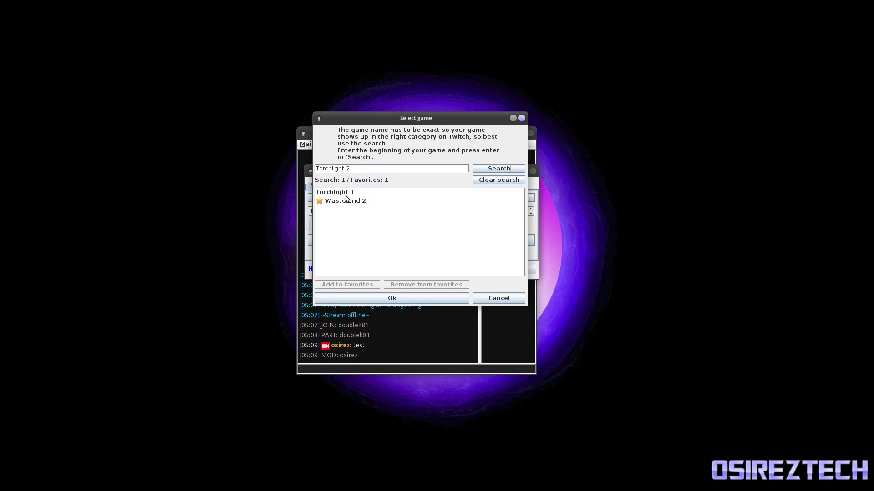
{"action": "left_click", "coordinate": [342, 194]}
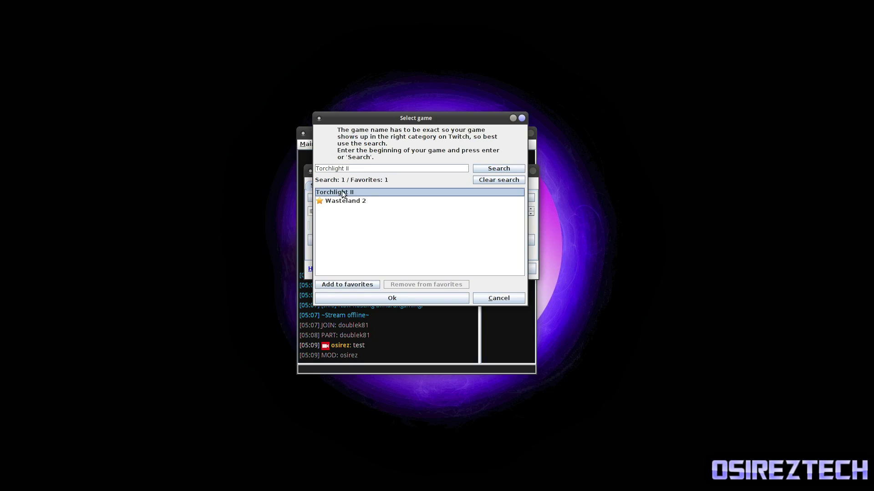
{"action": "left_click", "coordinate": [390, 295]}
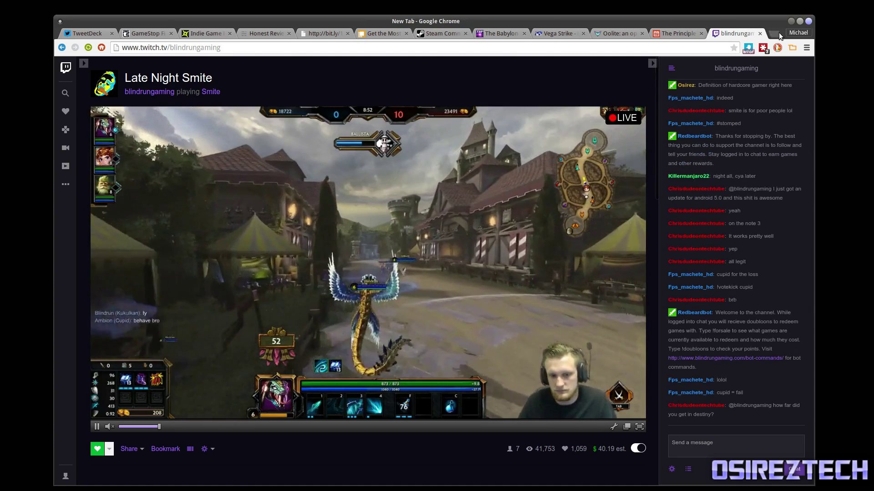
Load the Twitch dashboard in a new tab, hide the video preview, and check the game and title.
{"action": "left_click", "coordinate": [775, 35]}
{"action": "type", "text": "twitch.tv"}
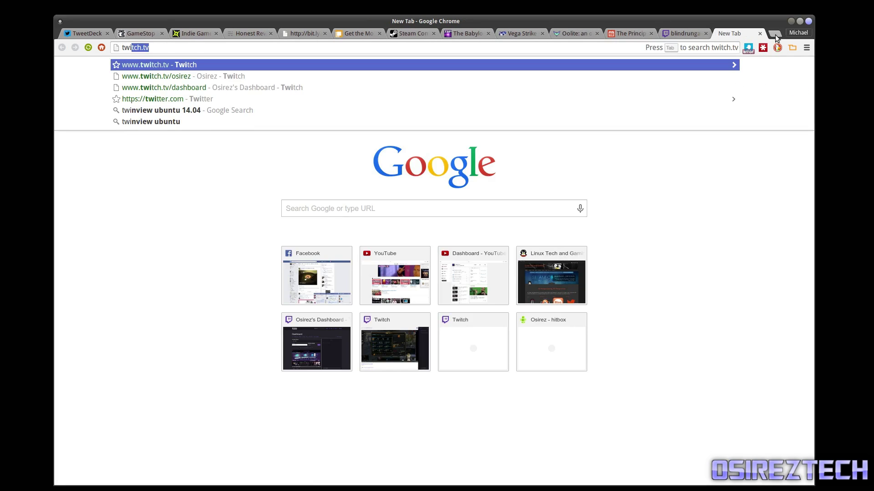
{"action": "key", "text": "Down"}
{"action": "key", "text": "Down"}
{"action": "key", "text": "Return"}
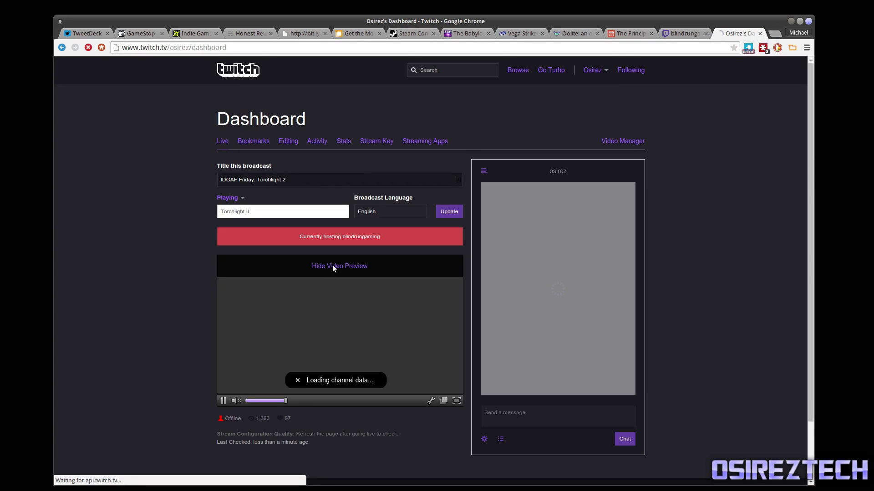
{"action": "left_click", "coordinate": [330, 268]}
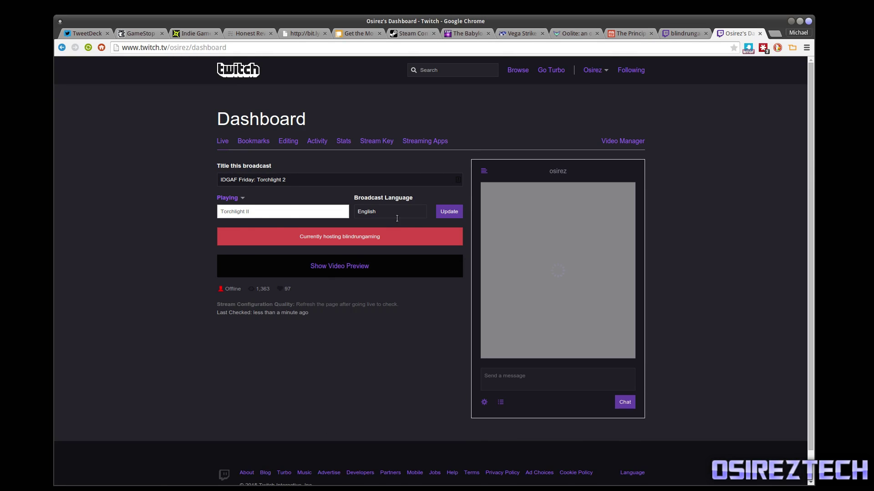
{"action": "left_click", "coordinate": [267, 212]}
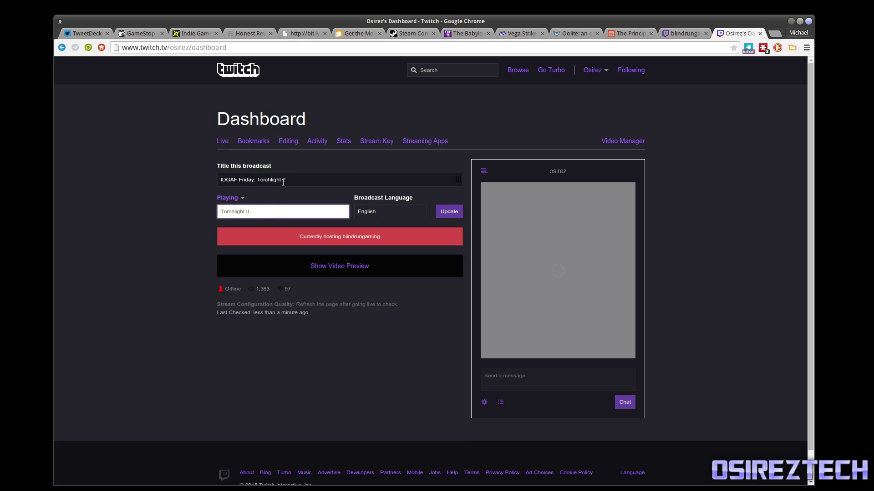
{"action": "left_click", "coordinate": [303, 182]}
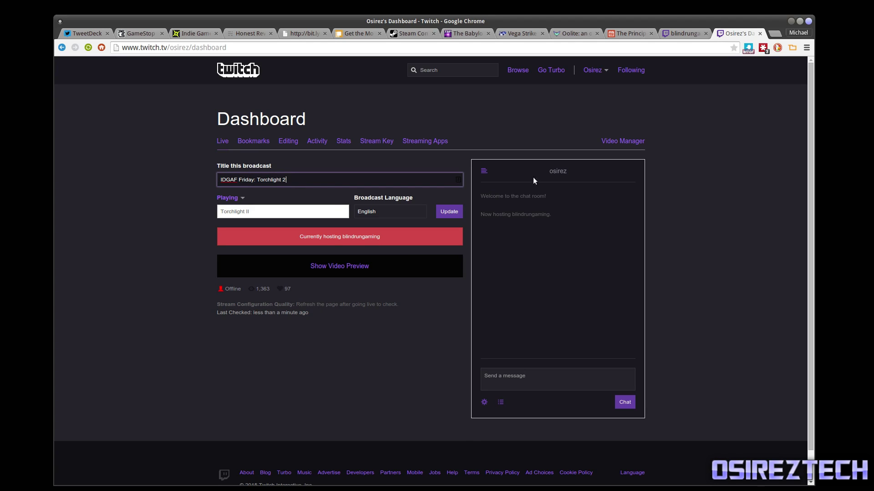
Back in Chatty, glance at the commercial options and close the channel admin settings.
{"action": "left_click", "coordinate": [790, 21]}
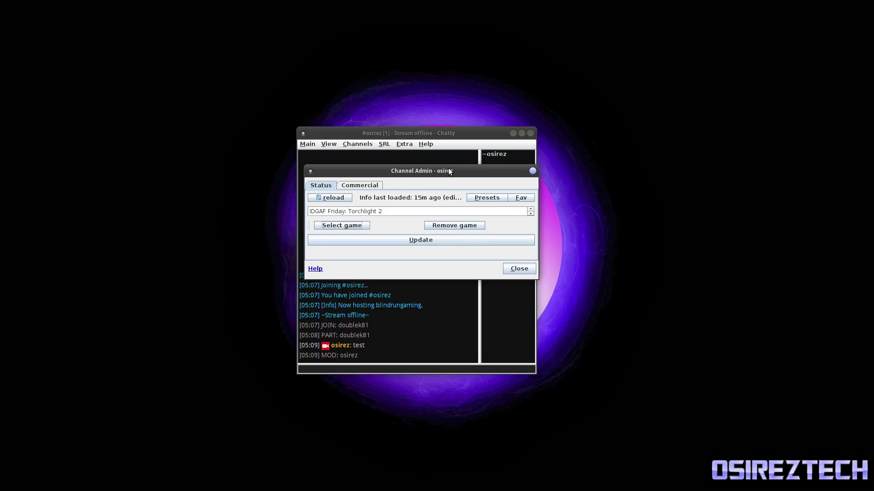
{"action": "left_click", "coordinate": [360, 186]}
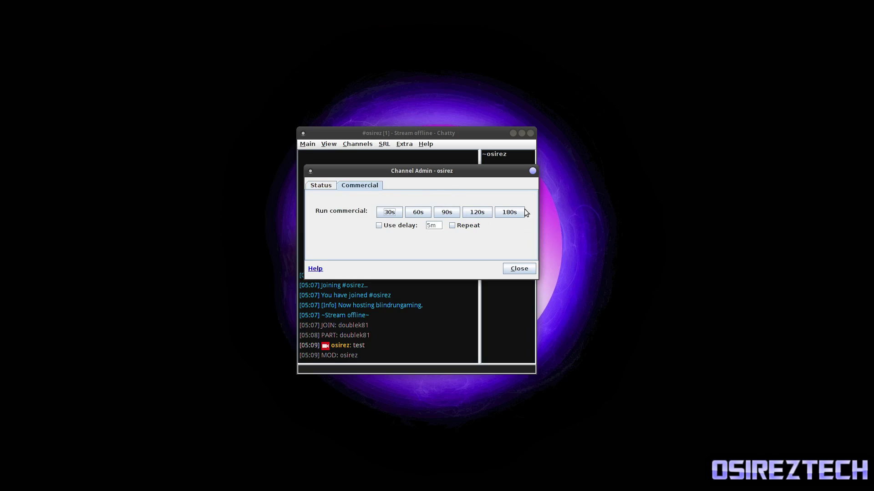
{"action": "left_click", "coordinate": [322, 185]}
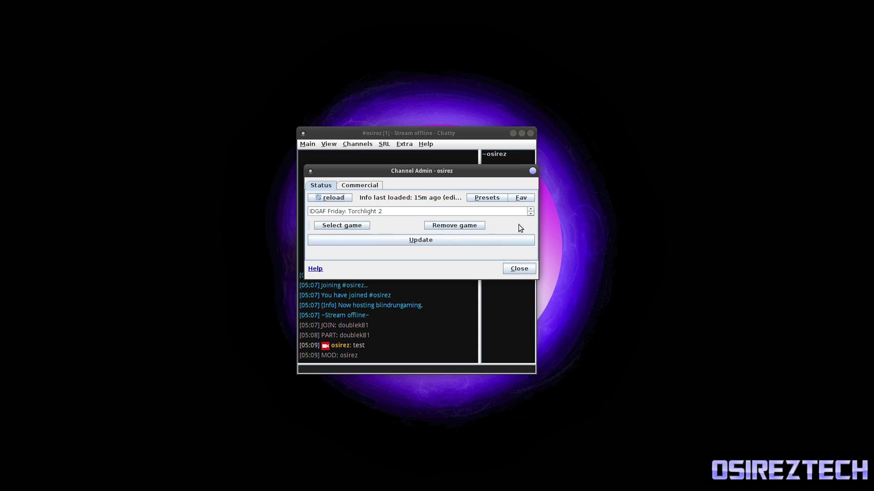
{"action": "left_click", "coordinate": [523, 271]}
Select blindrungaming from the favorite and recent channels list and arrange the windows.
{"action": "left_click", "coordinate": [373, 144]}
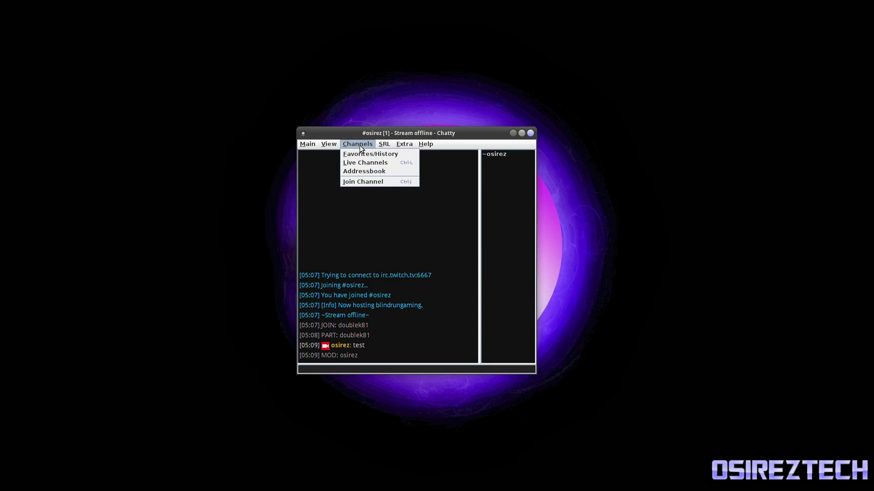
{"action": "left_click", "coordinate": [358, 157]}
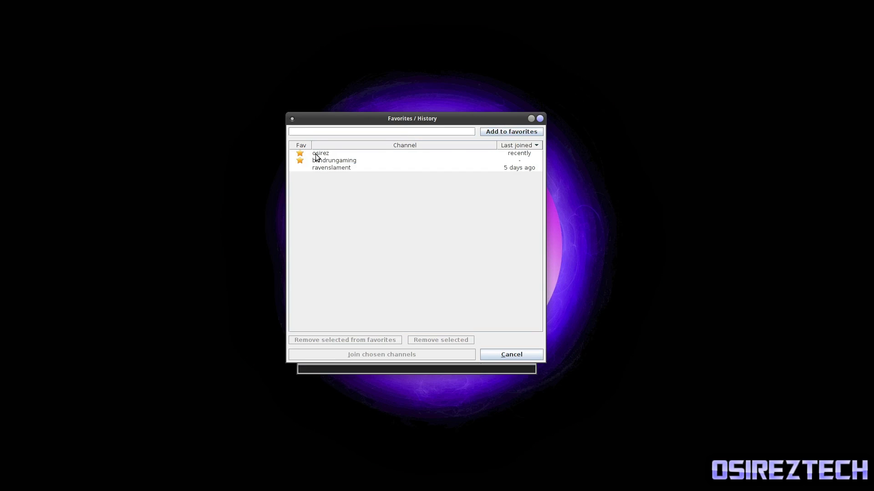
{"action": "left_click", "coordinate": [341, 161]}
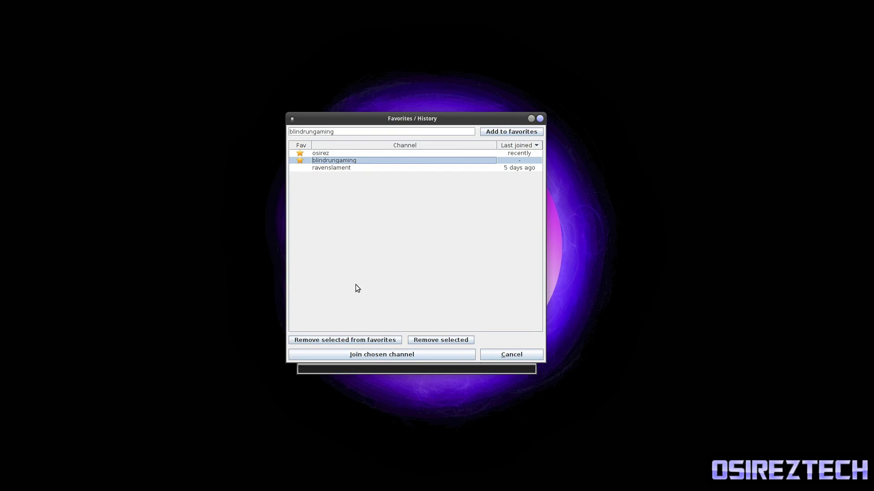
{"action": "right_click", "coordinate": [357, 159]}
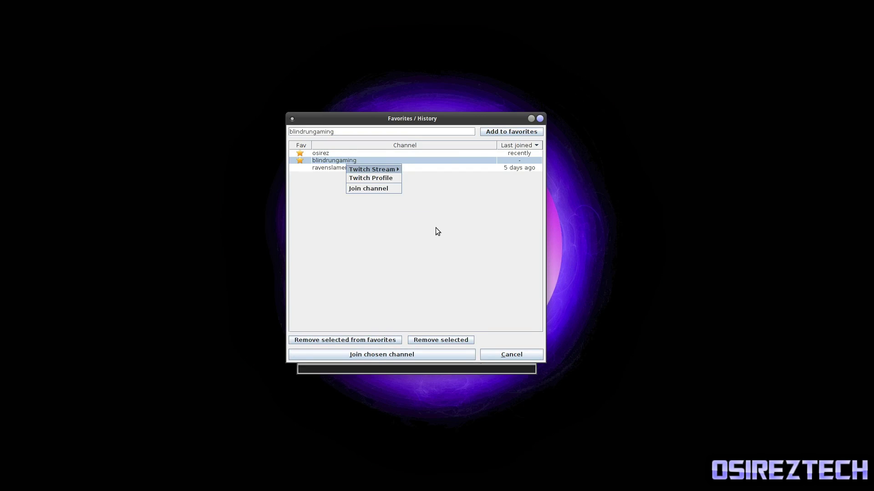
{"action": "left_click", "coordinate": [374, 169]}
{"action": "left_click_drag", "start_coordinate": [415, 117], "coordinate": [614, 121]}
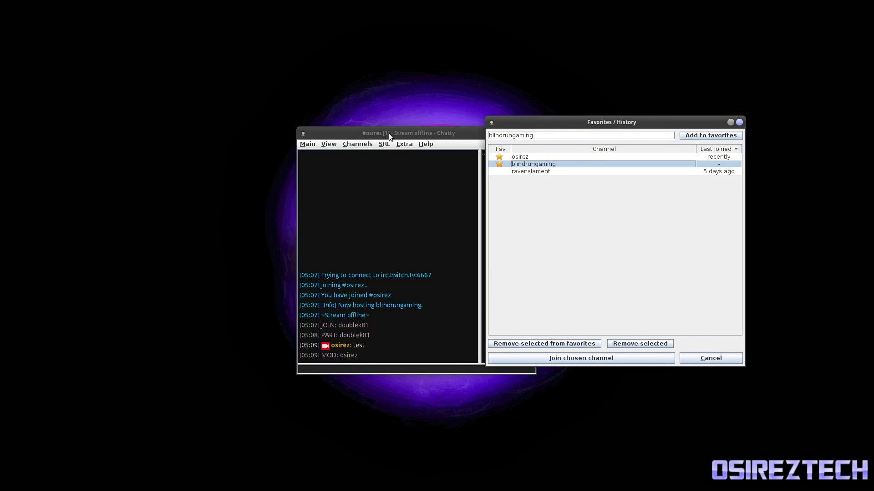
{"action": "left_click_drag", "start_coordinate": [388, 133], "coordinate": [247, 133]}
{"action": "left_click_drag", "start_coordinate": [561, 125], "coordinate": [512, 139]}
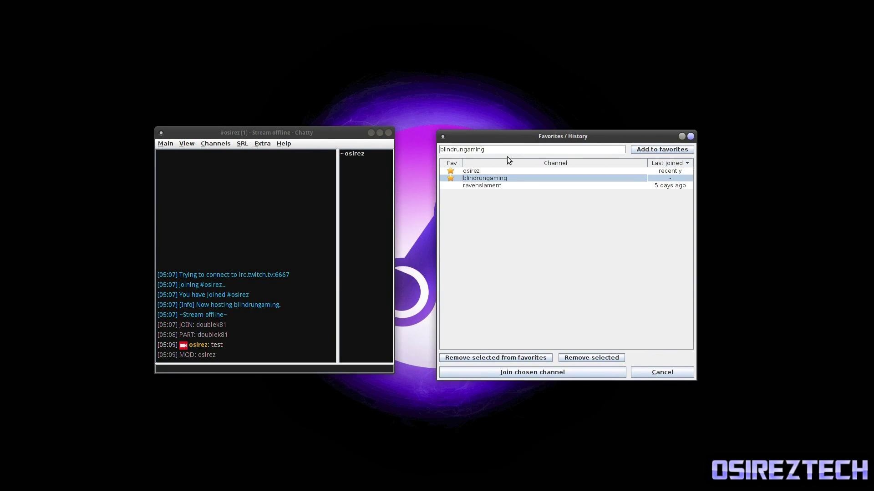
Join the blindrungaming chat, dismiss the warning, and switch between it and #osirez.
{"action": "left_click", "coordinate": [526, 373]}
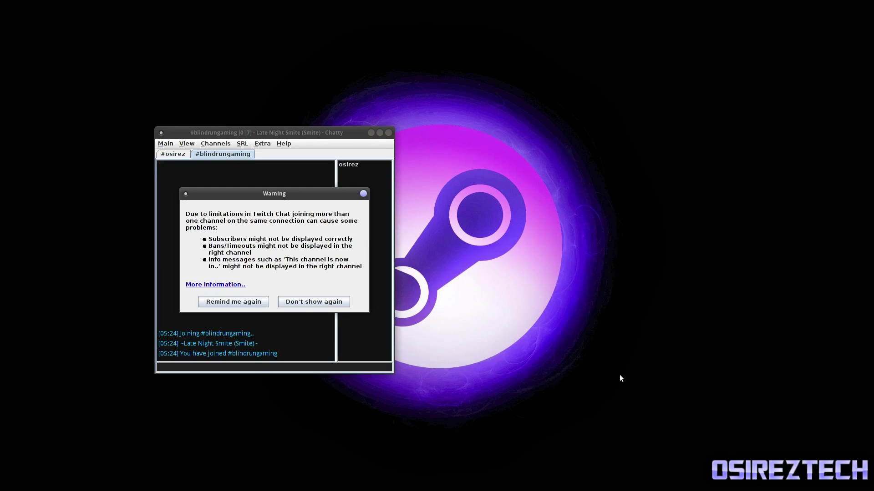
{"action": "left_click", "coordinate": [363, 194]}
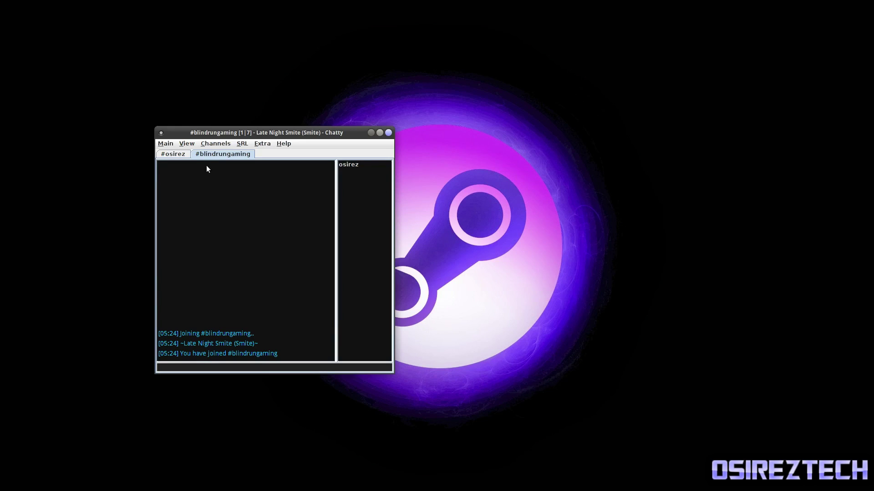
{"action": "left_click", "coordinate": [179, 154]}
{"action": "left_click", "coordinate": [206, 154]}
{"action": "left_click", "coordinate": [177, 155]}
{"action": "left_click", "coordinate": [212, 154]}
Close the #blindrungaming tab and move the chat window back to the right.
{"action": "right_click", "coordinate": [213, 155]}
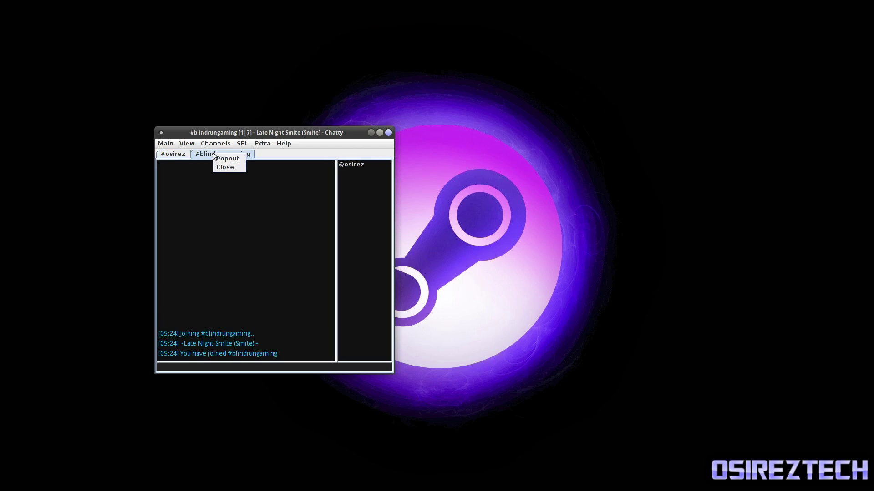
{"action": "left_click", "coordinate": [225, 167]}
{"action": "left_click_drag", "start_coordinate": [221, 135], "coordinate": [349, 145]}
{"action": "left_click", "coordinate": [343, 153]}
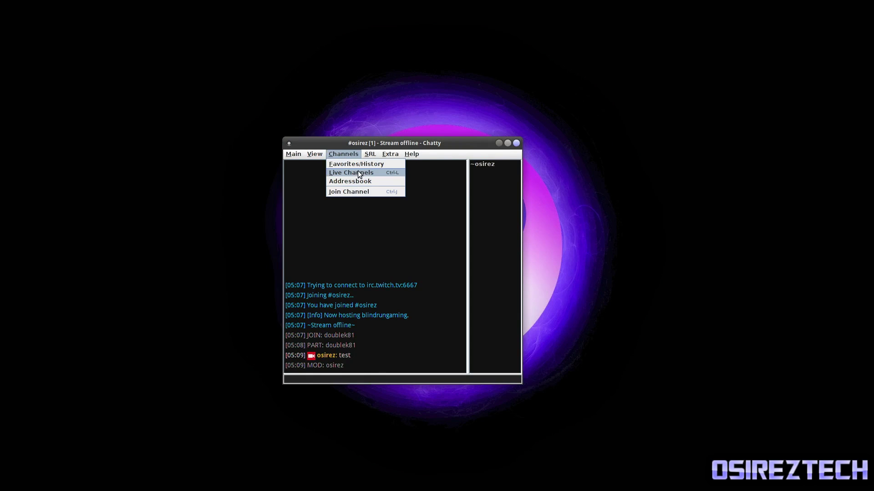
Show the Live Streams list, view StreamerHouse's channel info, then right-click StreamerHouse in the list.
{"action": "left_click", "coordinate": [360, 175]}
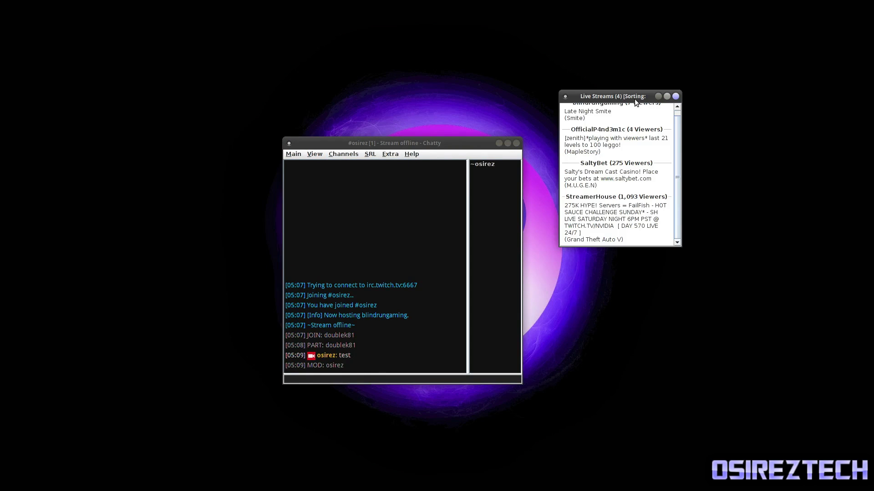
{"action": "left_click_drag", "start_coordinate": [618, 94], "coordinate": [602, 149]}
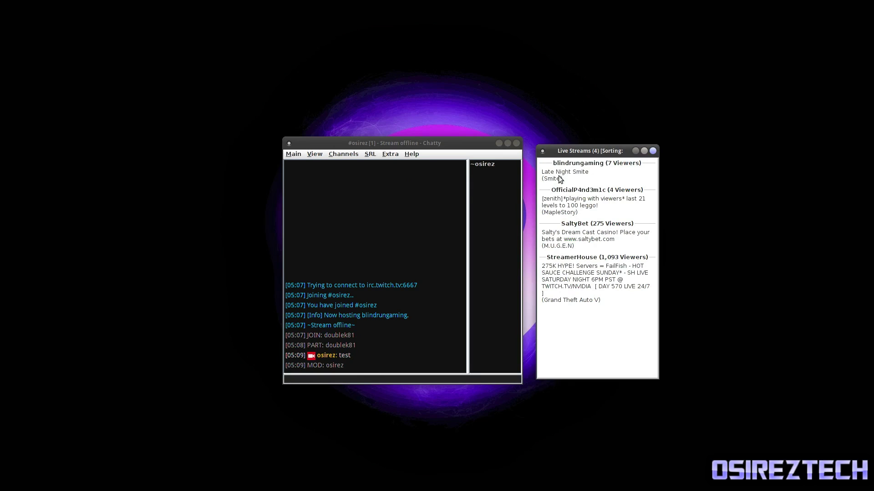
{"action": "left_click", "coordinate": [572, 274]}
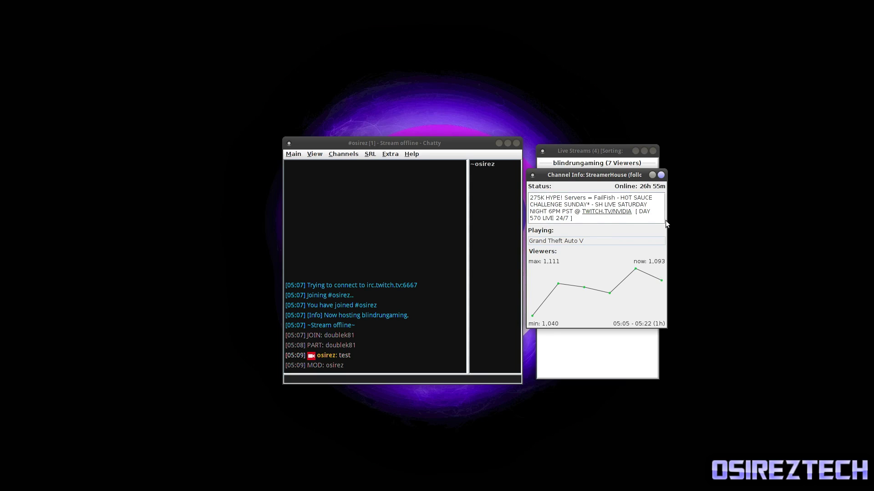
{"action": "left_click", "coordinate": [654, 176]}
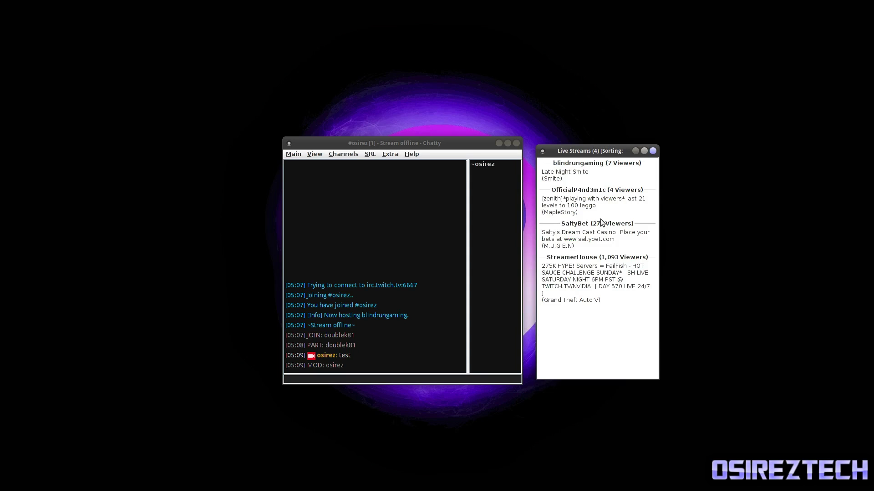
{"action": "right_click", "coordinate": [576, 174]}
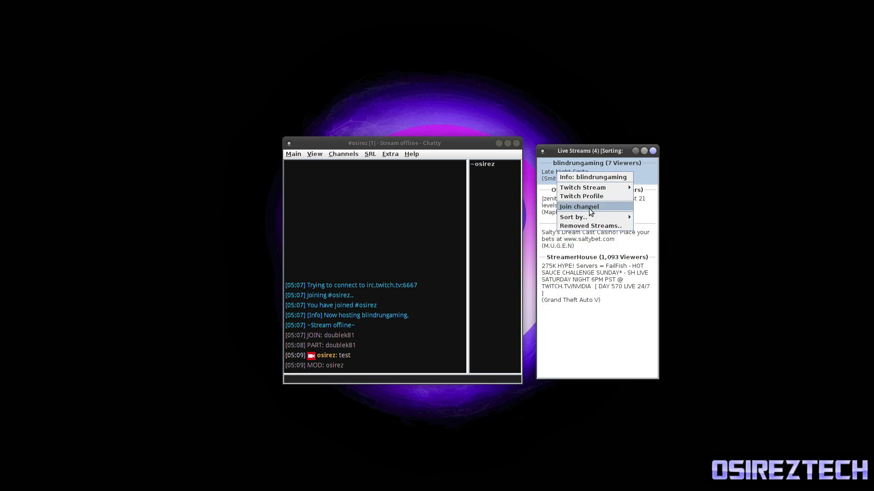
{"action": "right_click", "coordinate": [582, 274]}
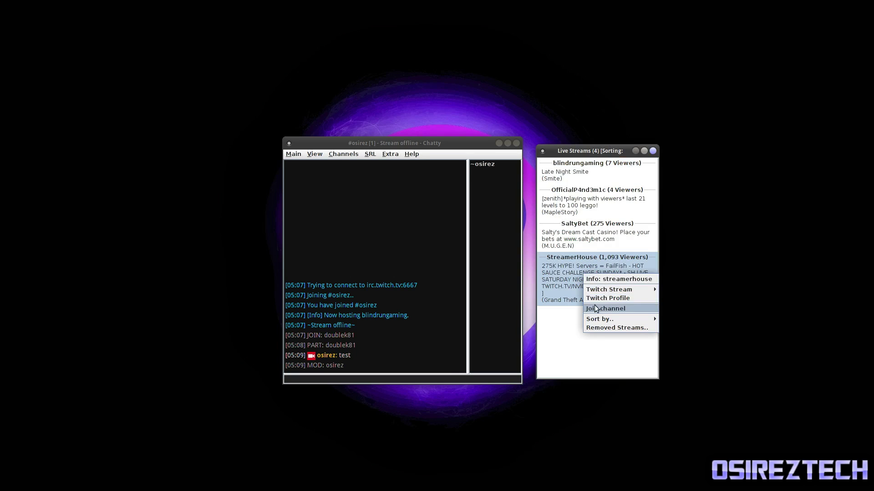
Join the #streamerhouse chat, scroll its user list, then leave it with Ctrl+W.
{"action": "left_click", "coordinate": [595, 309]}
{"action": "mouse_move", "coordinate": [514, 190]}
{"action": "left_mouse_down"}
{"action": "mouse_move", "coordinate": [504, 359]}
{"action": "mouse_move", "coordinate": [521, 177]}
{"action": "left_mouse_up"}
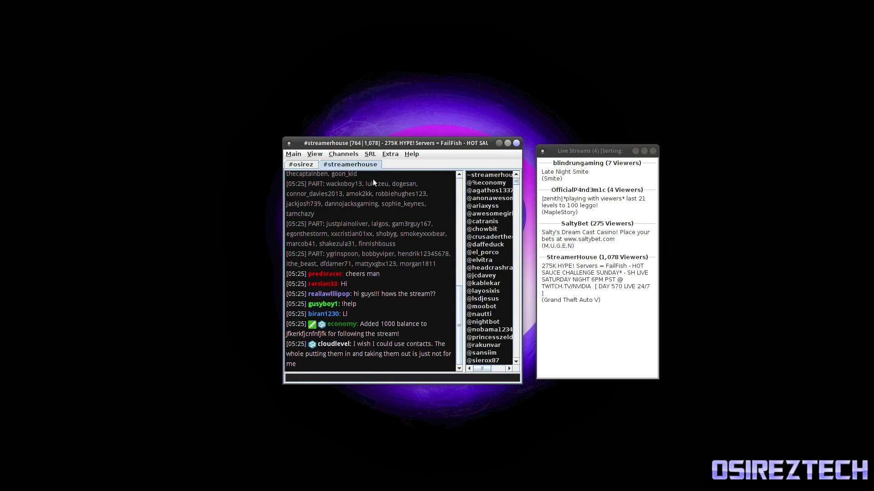
{"action": "key", "text": "ctrl+w"}
Close the Live Streams list and briefly open and close the Addressbook.
{"action": "left_click", "coordinate": [653, 151]}
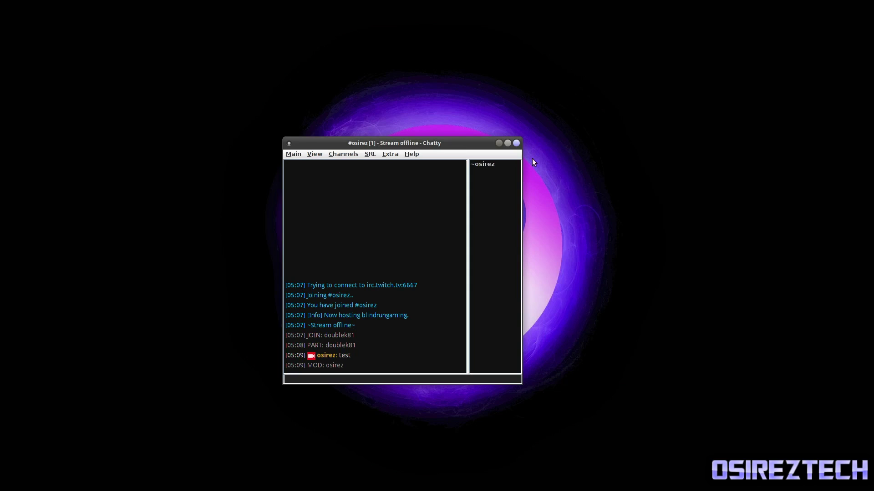
{"action": "left_click", "coordinate": [346, 155]}
{"action": "left_click", "coordinate": [365, 184]}
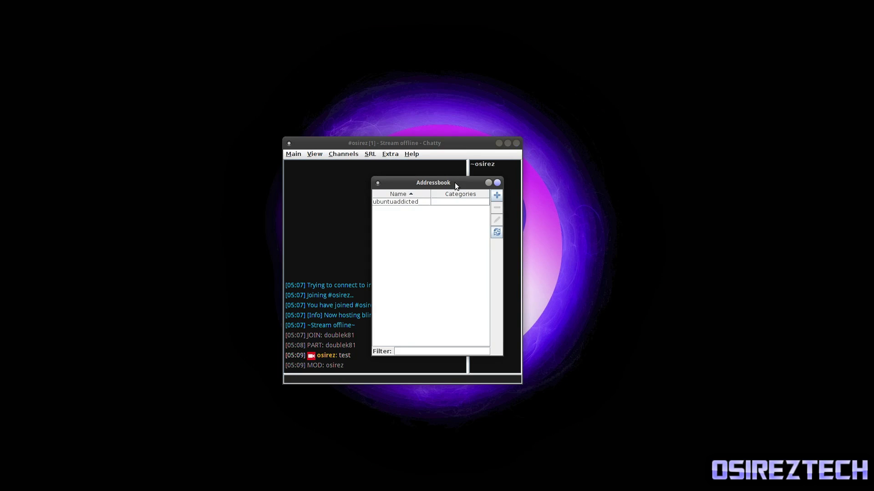
{"action": "left_click", "coordinate": [497, 182]}
Enter #osirez in the Join Channel dialog, then cancel without joining.
{"action": "left_click", "coordinate": [354, 157]}
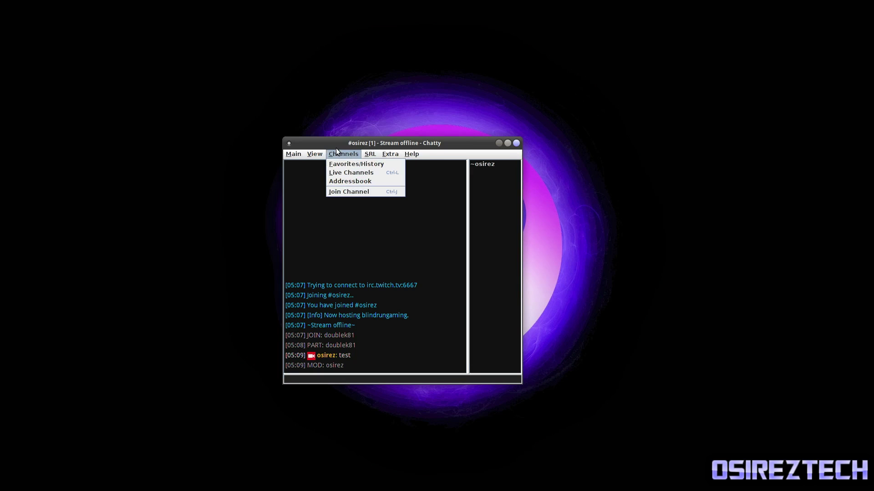
{"action": "left_click", "coordinate": [340, 154]}
{"action": "left_click", "coordinate": [348, 155]}
{"action": "left_click", "coordinate": [354, 191]}
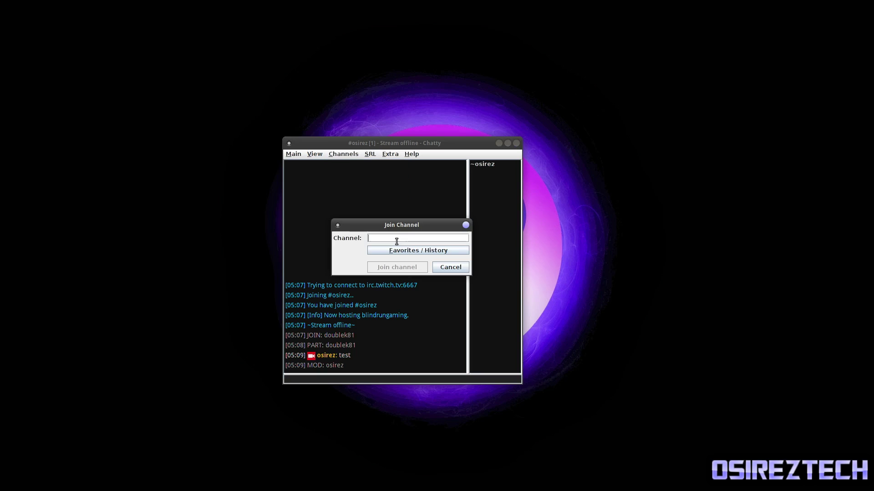
{"action": "type", "text": "#osirez"}
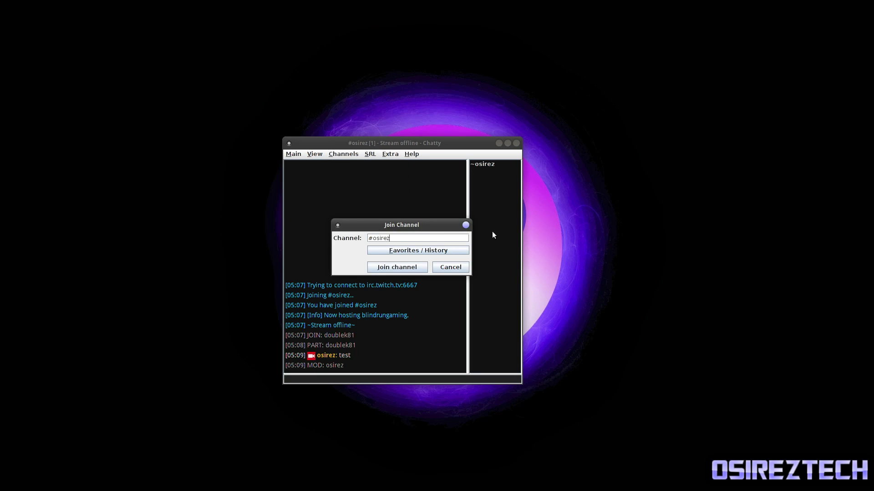
{"action": "double_click", "coordinate": [372, 238]}
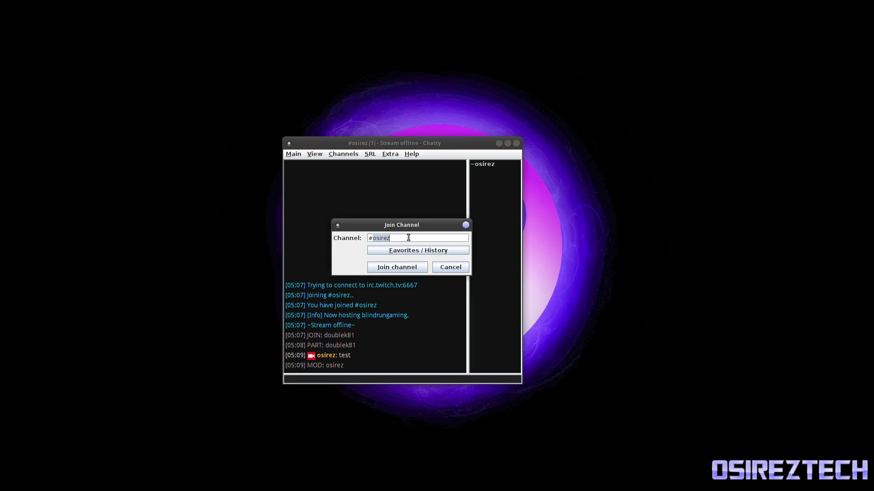
{"action": "left_click", "coordinate": [447, 267]}
{"action": "left_click", "coordinate": [390, 154]}
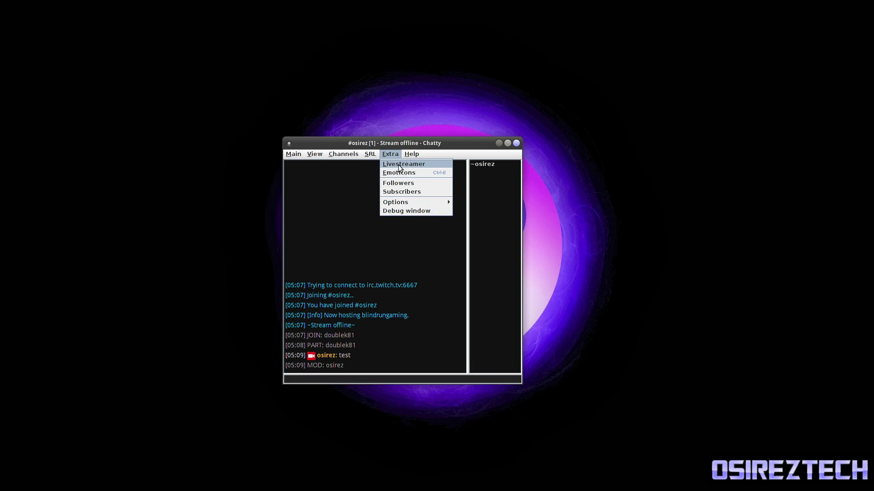
Glance at the Livestreamer settings, then send a :P emoticon message in #osirez chat.
{"action": "left_click", "coordinate": [392, 154]}
{"action": "left_click", "coordinate": [390, 154]}
{"action": "left_click", "coordinate": [395, 162]}
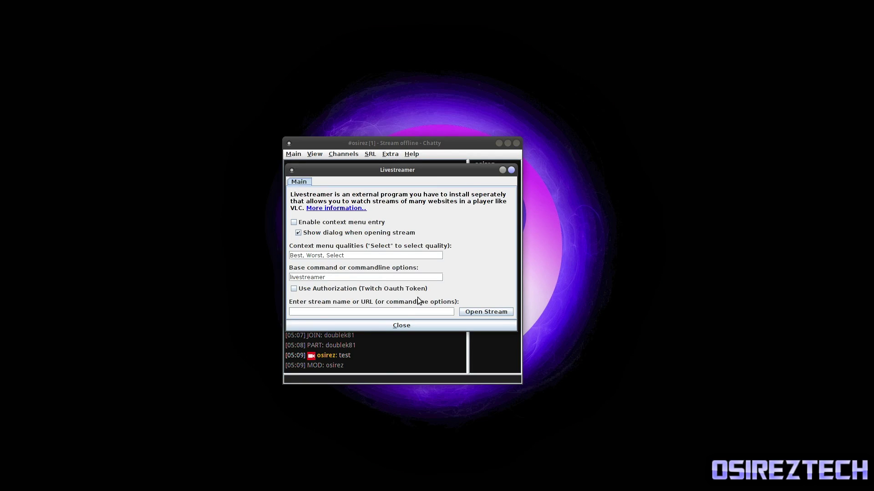
{"action": "key", "text": "Escape"}
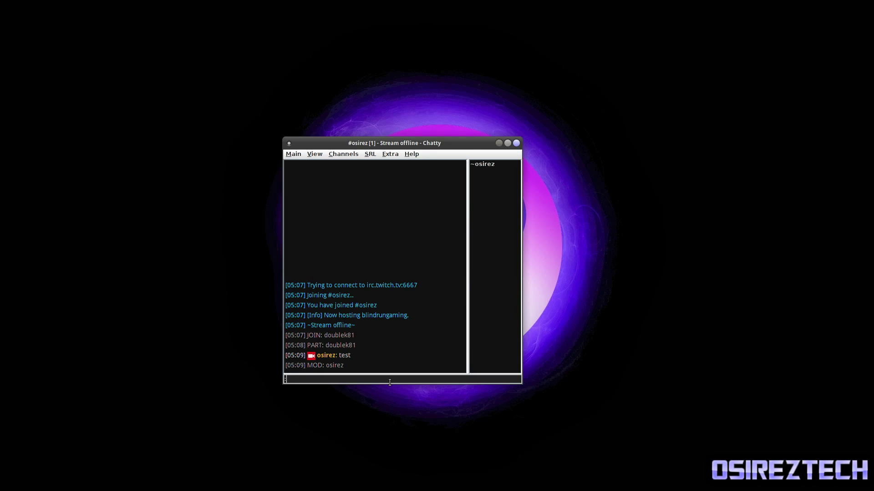
{"action": "type", "text": "P"}
{"action": "key", "text": "Return"}
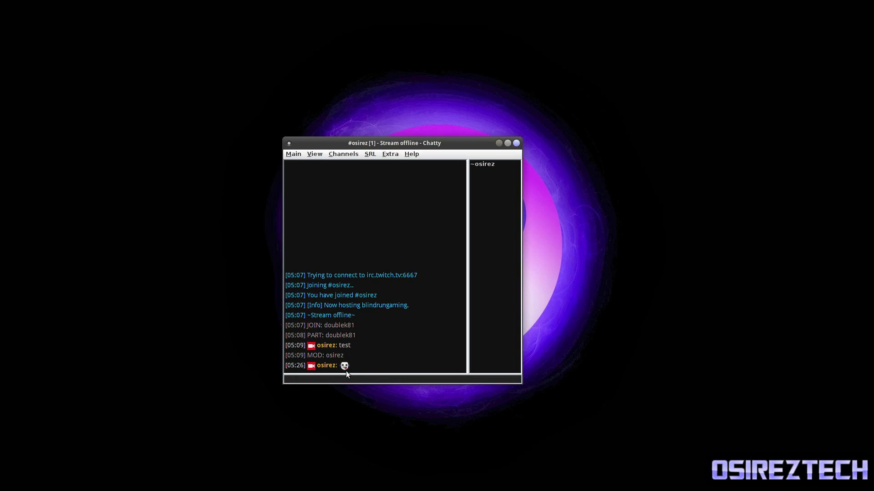
{"action": "left_click", "coordinate": [391, 155]}
{"action": "left_click", "coordinate": [400, 184]}
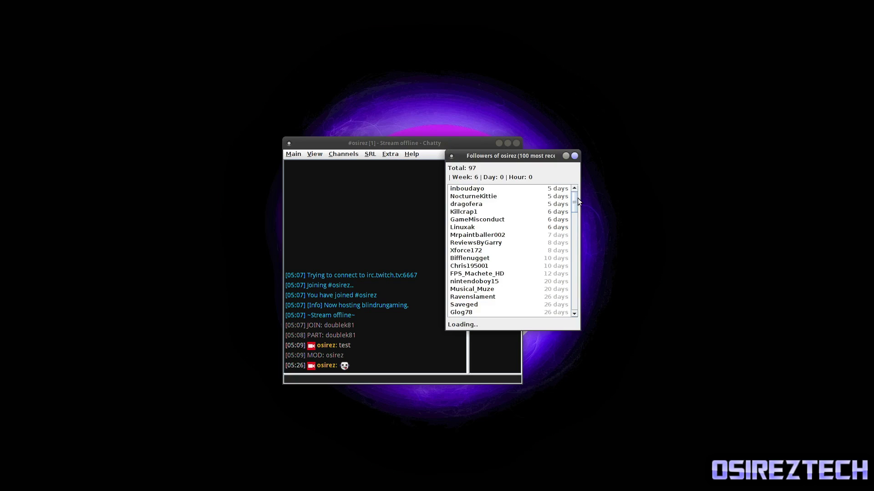
{"action": "left_click_drag", "start_coordinate": [575, 206], "coordinate": [481, 211]}
{"action": "left_click", "coordinate": [485, 219]}
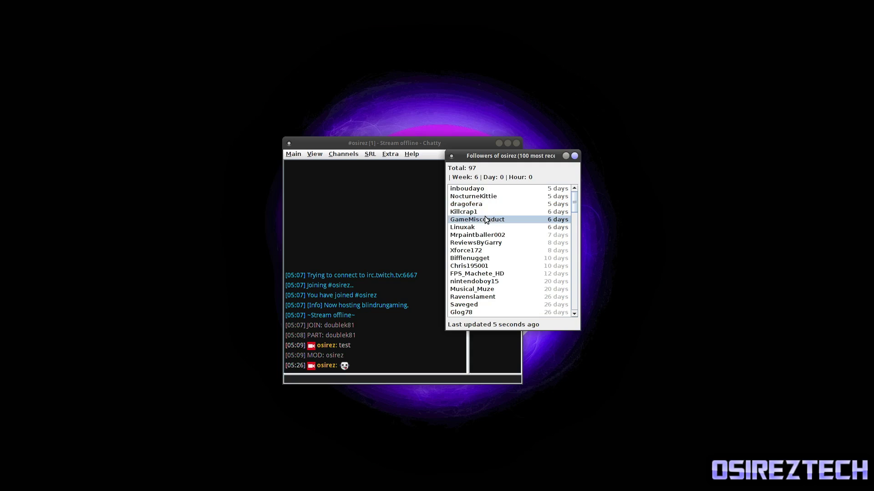
{"action": "left_click", "coordinate": [483, 196]}
{"action": "left_click", "coordinate": [486, 189]}
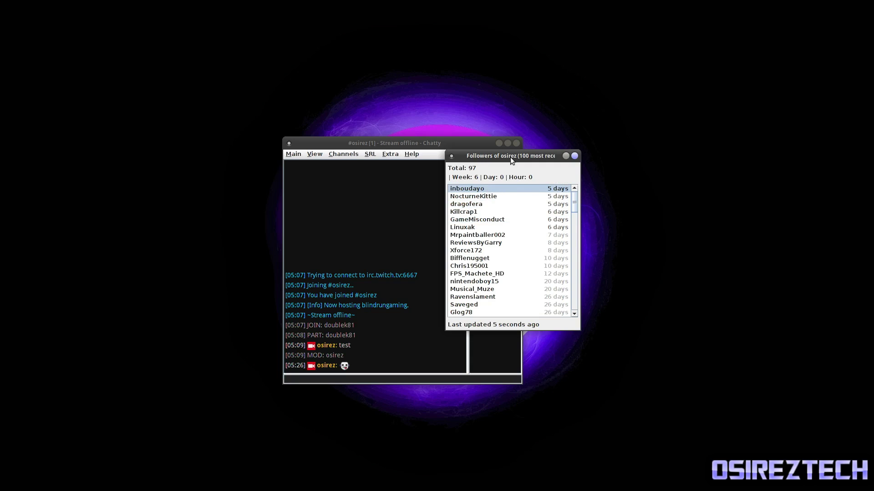
{"action": "left_click_drag", "start_coordinate": [510, 157], "coordinate": [521, 183]}
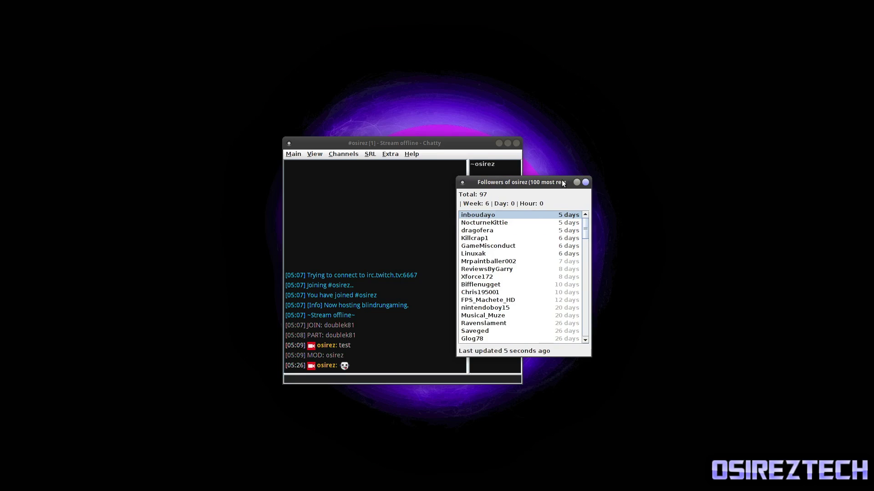
{"action": "mouse_move", "coordinate": [561, 182]}
{"action": "left_mouse_down"}
{"action": "mouse_move", "coordinate": [592, 181]}
{"action": "mouse_move", "coordinate": [573, 182]}
{"action": "left_mouse_up"}
{"action": "left_click", "coordinate": [597, 182]}
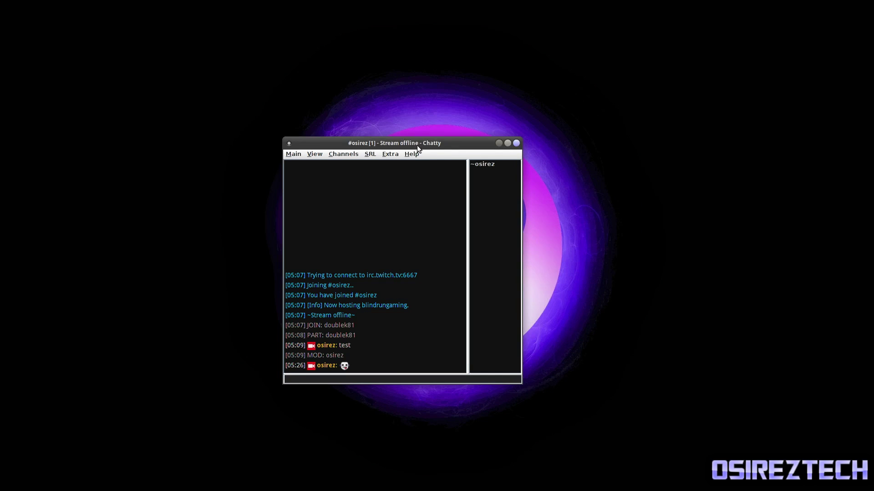
{"action": "left_click", "coordinate": [389, 153]}
{"action": "left_click", "coordinate": [400, 190]}
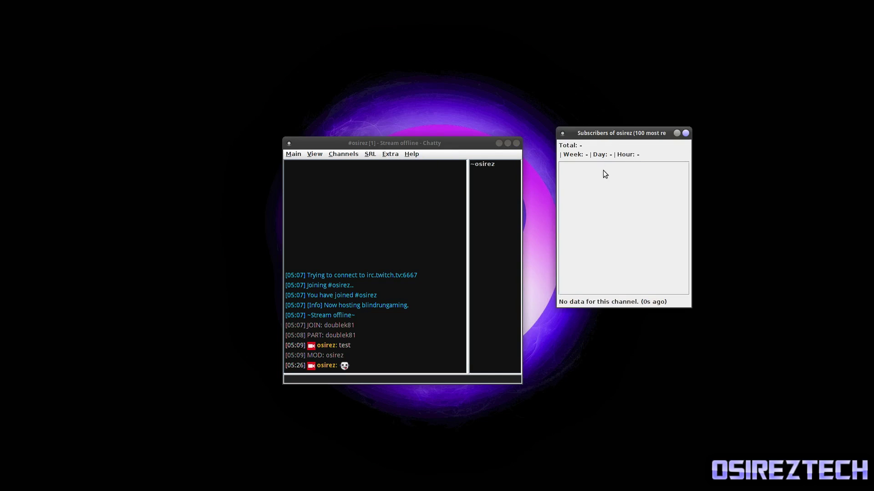
{"action": "left_click_drag", "start_coordinate": [622, 133], "coordinate": [502, 184]}
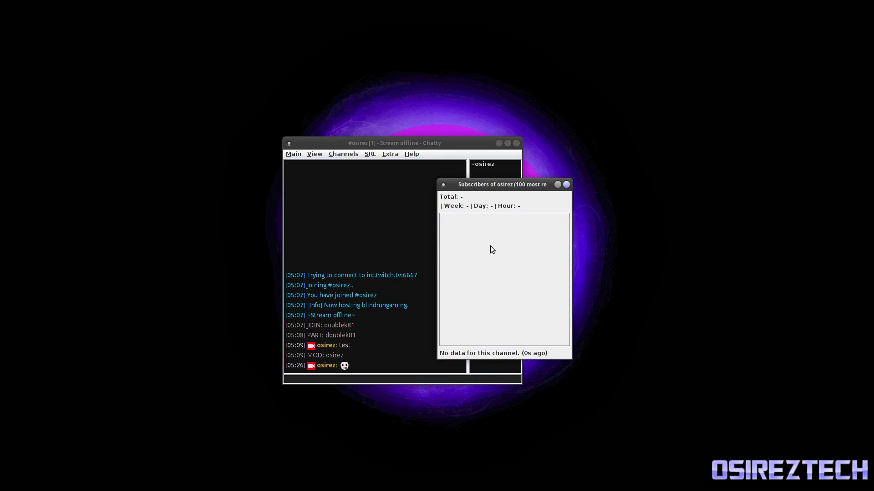
{"action": "left_click", "coordinate": [566, 184]}
{"action": "left_click", "coordinate": [411, 154]}
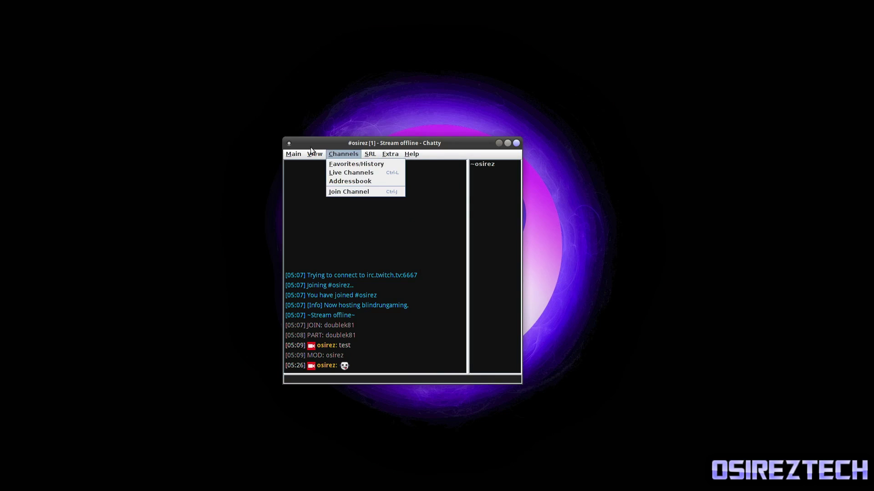
Move the OBS and Chatty windows aside and browse the Desktop Recording and Game scenes.
{"action": "mouse_move", "coordinate": [291, 155]}
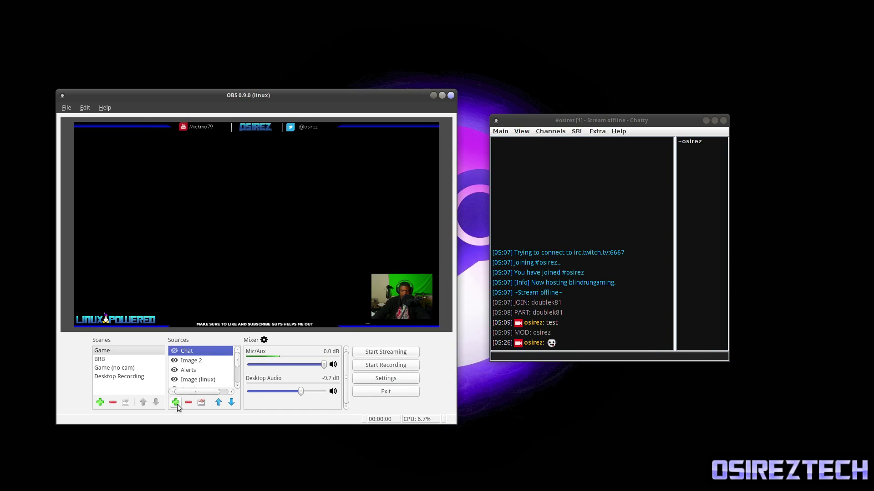
{"action": "left_click_drag", "start_coordinate": [320, 98], "coordinate": [352, 85]}
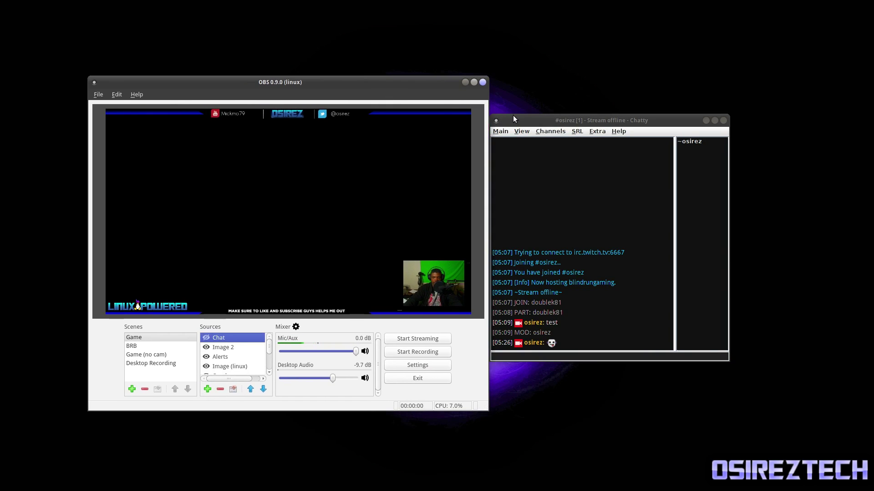
{"action": "left_click_drag", "start_coordinate": [591, 120], "coordinate": [632, 114]}
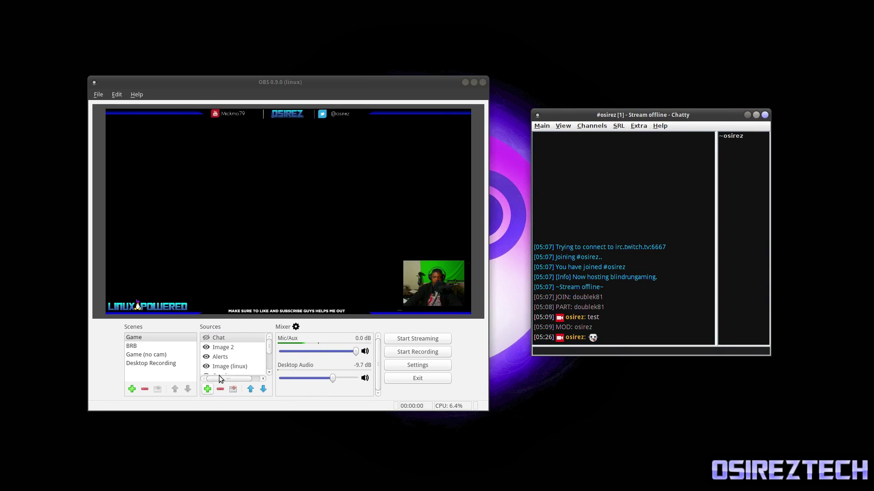
{"action": "left_click", "coordinate": [153, 363]}
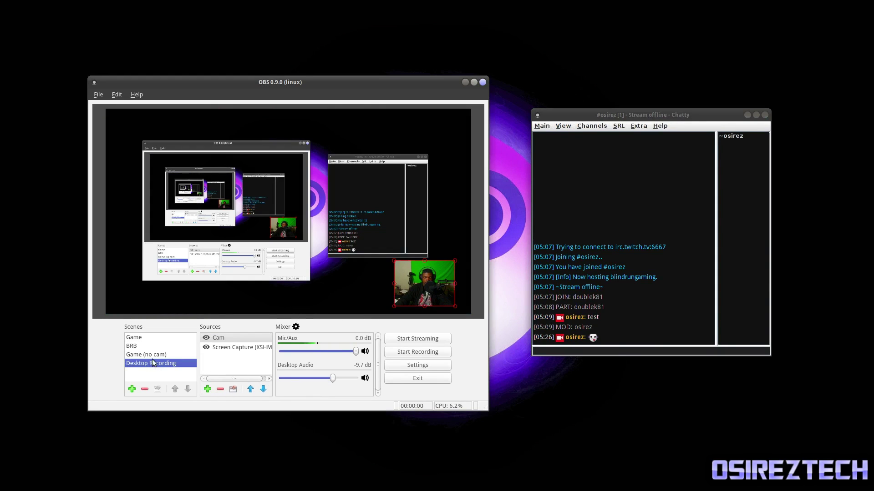
{"action": "left_click", "coordinate": [162, 357]}
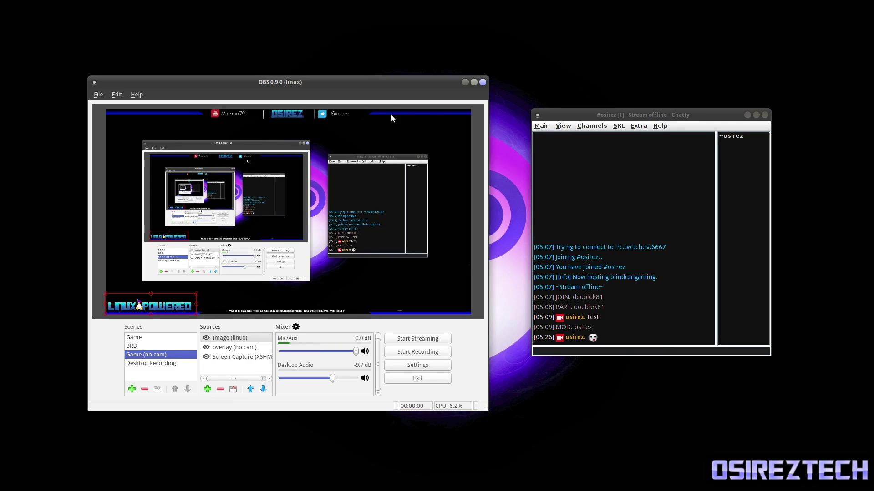
{"action": "left_click", "coordinate": [149, 337]}
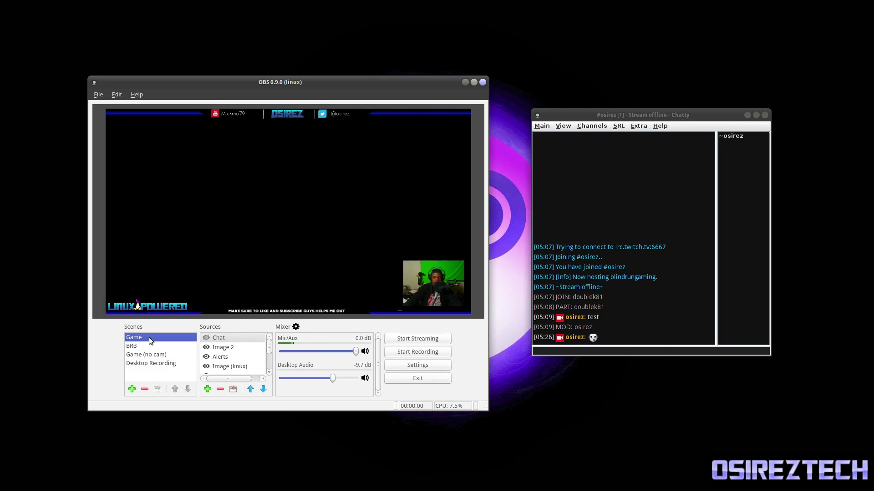
{"action": "scroll", "coordinate": [214, 364], "scroll_direction": "down", "scroll_amount": 2}
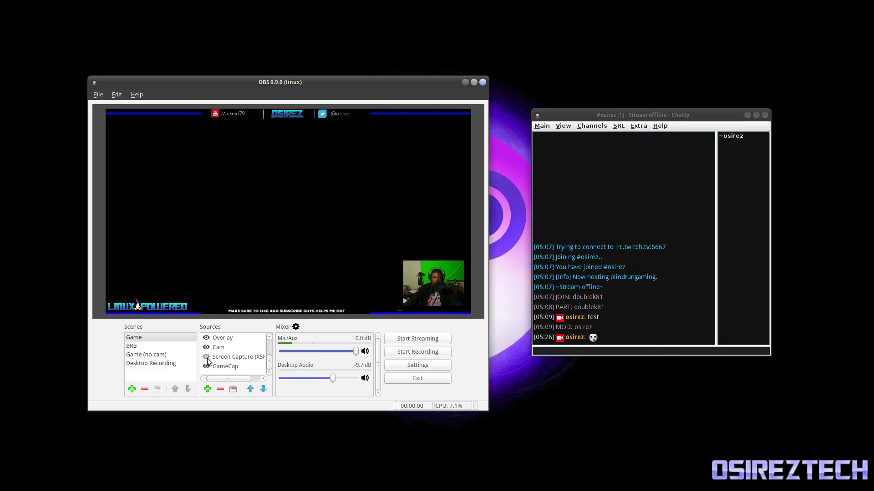
Make Game (no cam) active and hide its Screen Capture (XSHM) source.
{"action": "left_click", "coordinate": [206, 357]}
{"action": "left_click", "coordinate": [176, 356]}
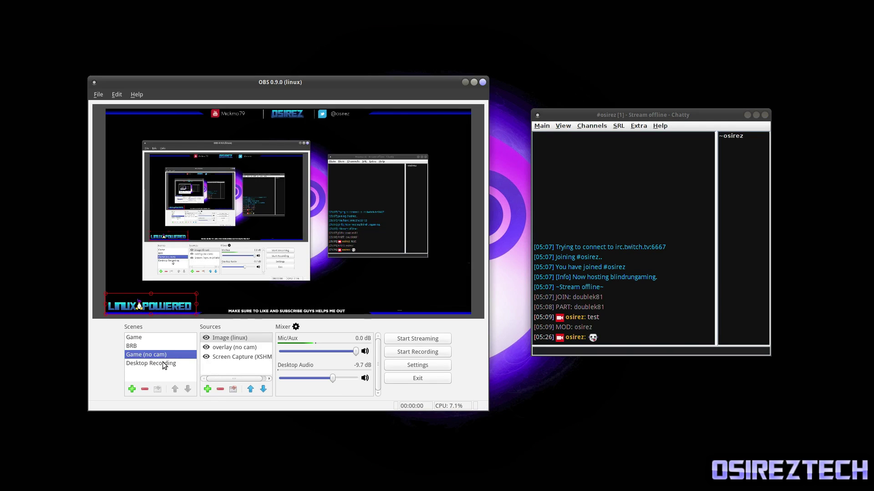
{"action": "left_click", "coordinate": [159, 346]}
{"action": "left_click", "coordinate": [159, 355]}
{"action": "left_click", "coordinate": [206, 358]}
{"action": "left_click", "coordinate": [206, 358]}
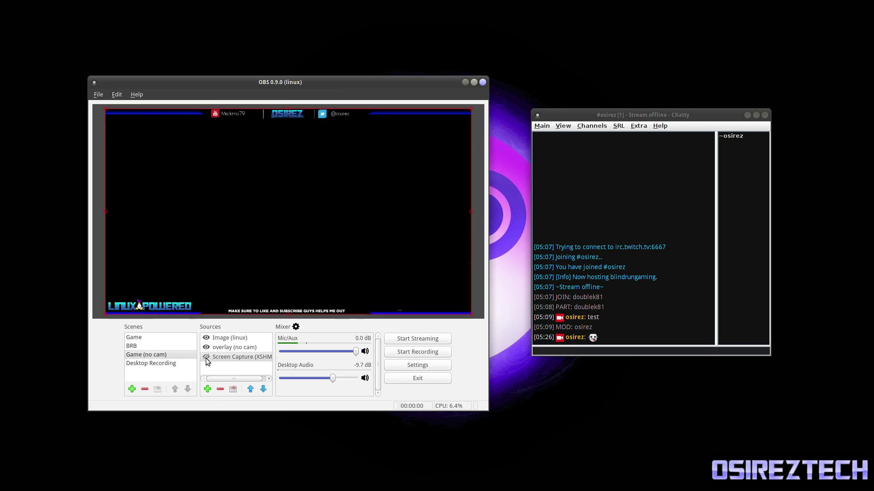
{"action": "left_click_drag", "start_coordinate": [380, 82], "coordinate": [412, 91]}
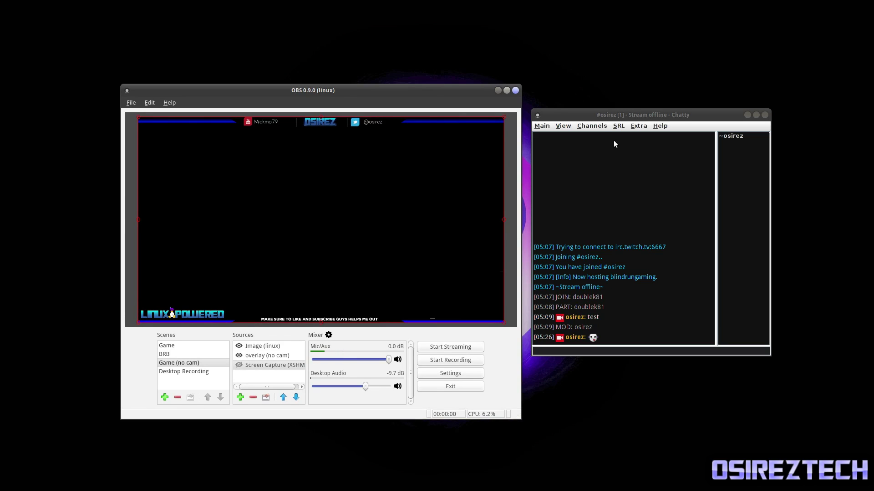
Add a Window Capture (Xcomposite) source named Chatty that captures the Chatty chat window.
{"action": "left_click", "coordinate": [269, 356]}
{"action": "left_click", "coordinate": [239, 398]}
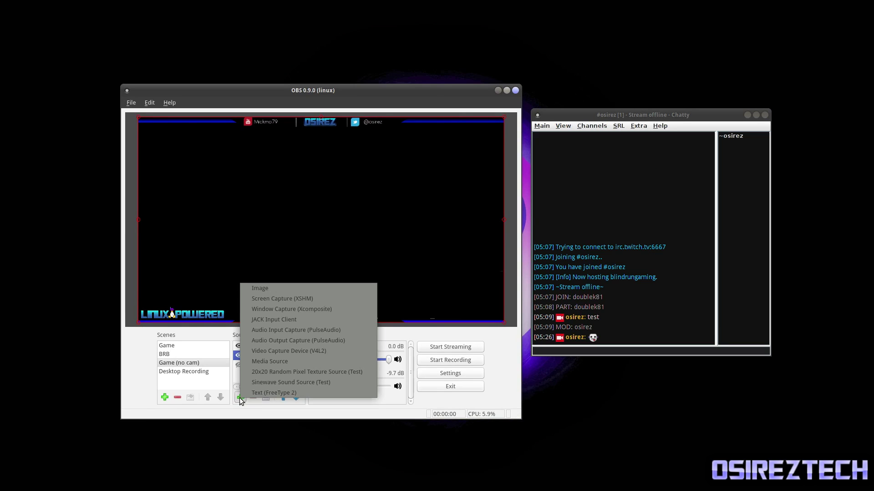
{"action": "left_click", "coordinate": [287, 309]}
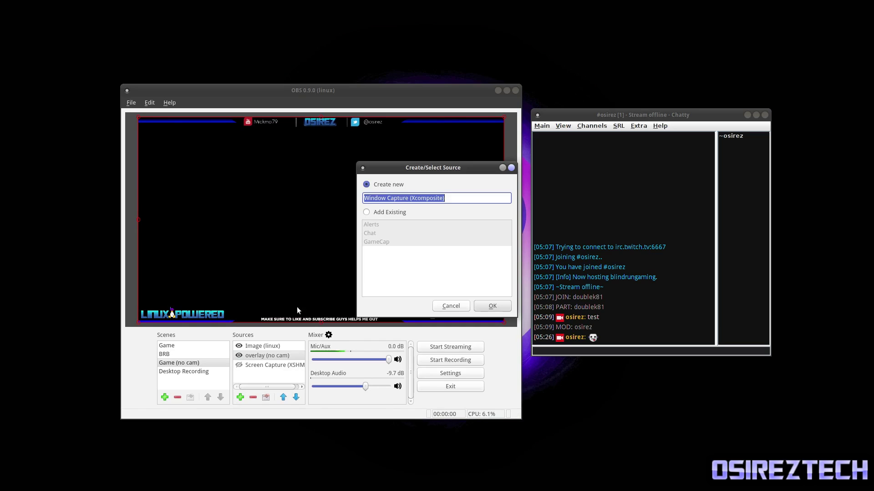
{"action": "type", "text": "Chatty"}
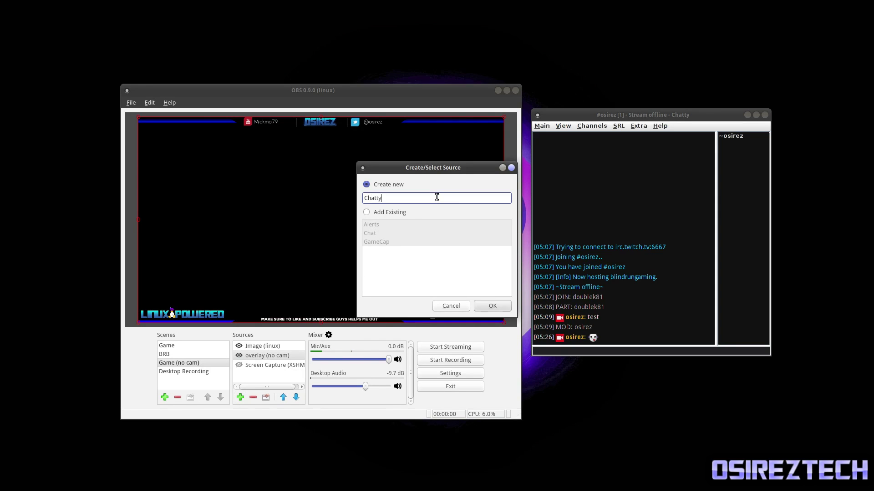
{"action": "key", "text": "Return"}
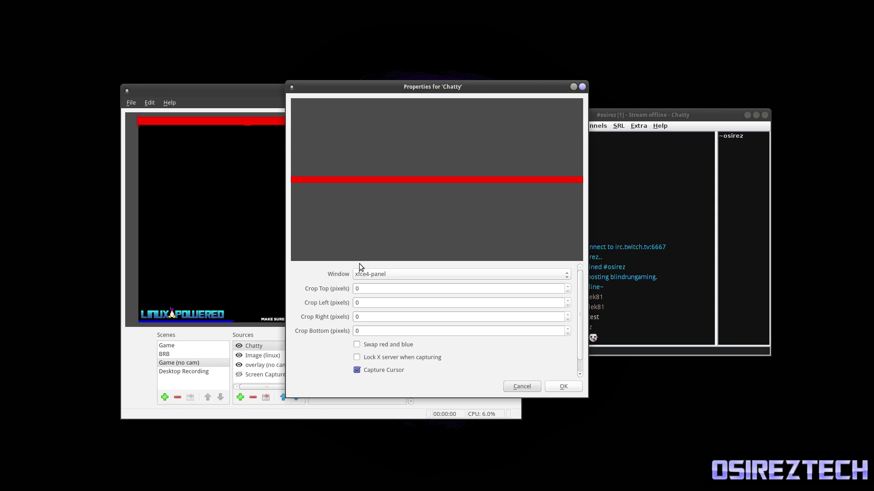
{"action": "left_click", "coordinate": [408, 274]}
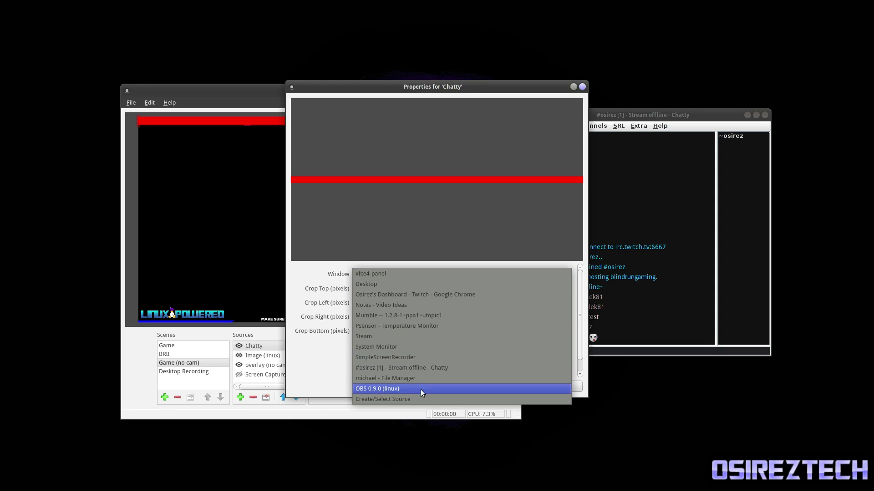
{"action": "left_click", "coordinate": [439, 367]}
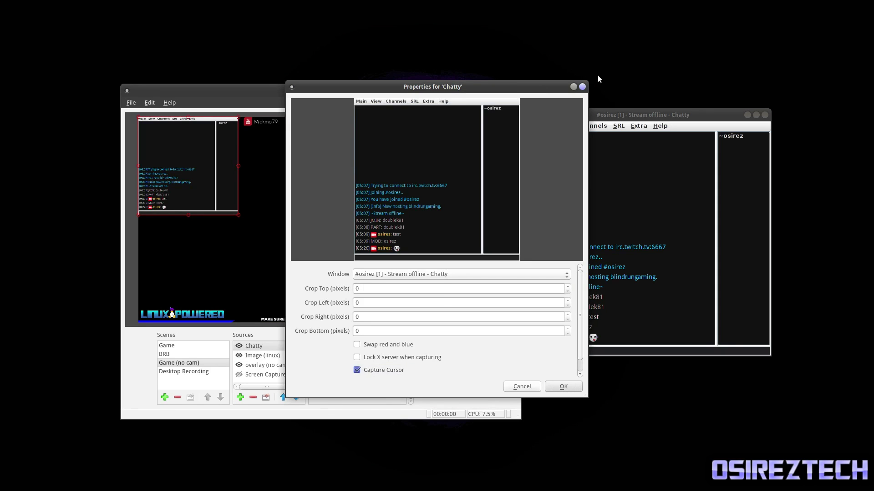
{"action": "left_click_drag", "start_coordinate": [587, 82], "coordinate": [757, 6]}
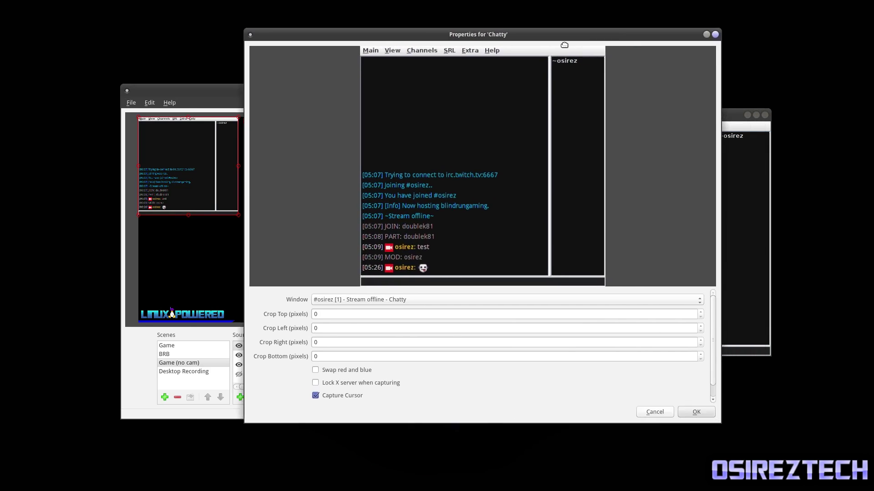
Raise the top and right crop amounts by scrolling in the Chatty properties.
{"action": "left_click_drag", "start_coordinate": [564, 45], "coordinate": [507, 86]}
{"action": "left_click", "coordinate": [297, 355]}
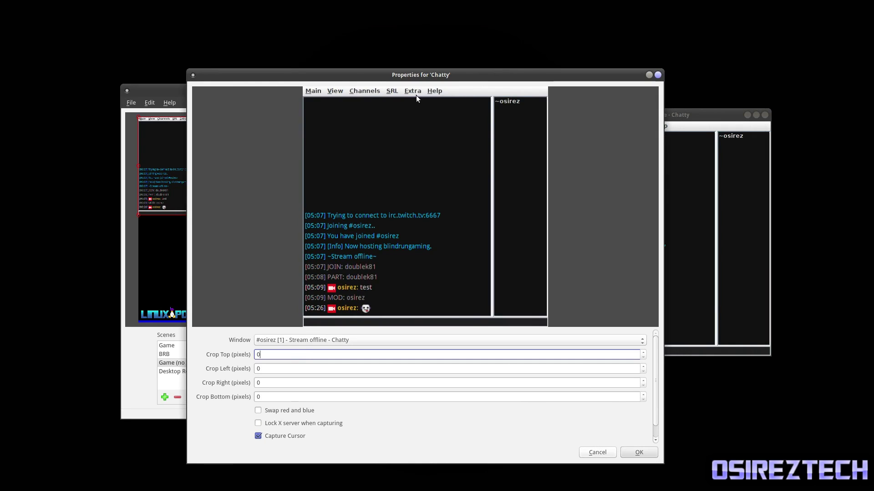
{"action": "scroll", "coordinate": [280, 355], "scroll_direction": "up", "scroll_amount": 11}
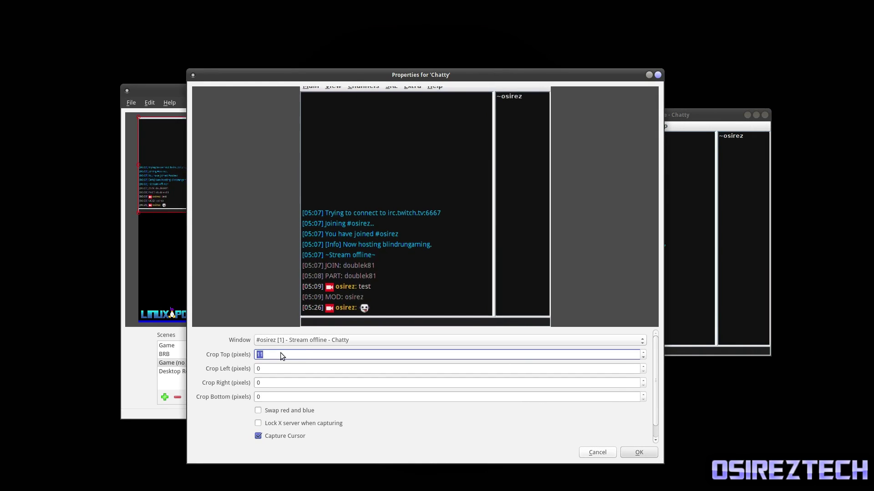
{"action": "scroll", "coordinate": [280, 355], "scroll_direction": "up", "scroll_amount": 11}
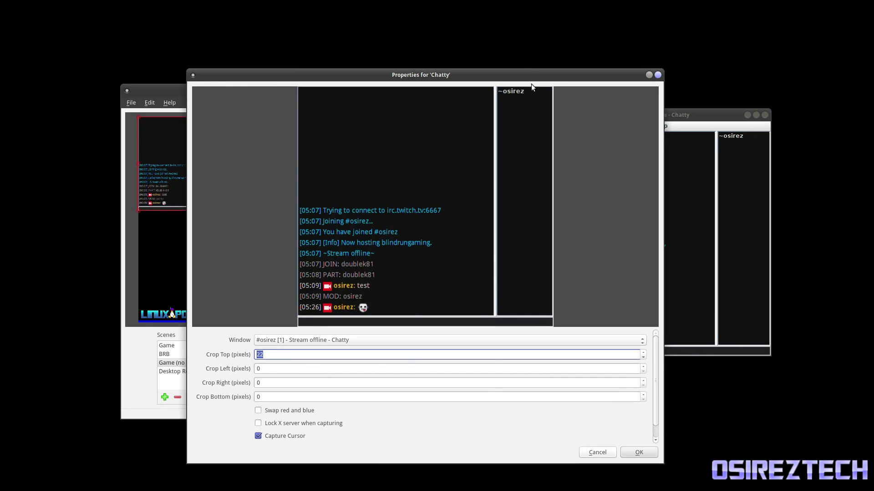
{"action": "left_click", "coordinate": [282, 385]}
{"action": "scroll", "coordinate": [282, 385], "scroll_direction": "up", "scroll_amount": 20}
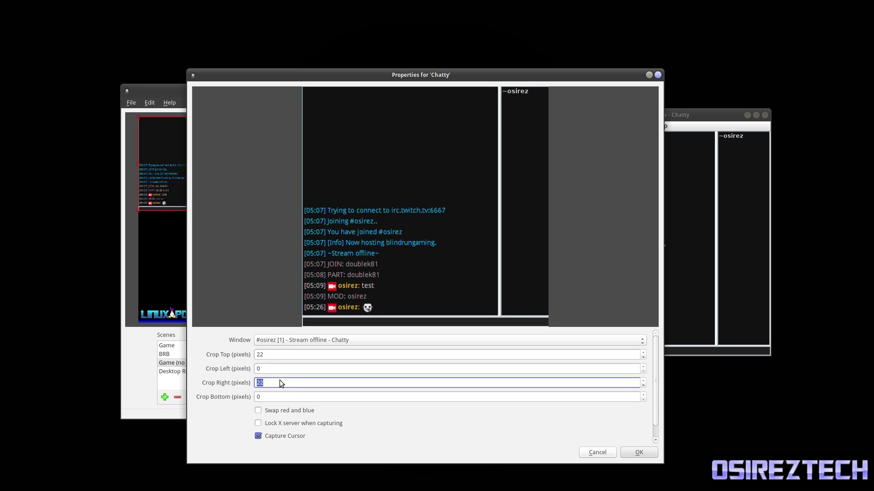
{"action": "scroll", "coordinate": [279, 383], "scroll_direction": "up", "scroll_amount": 20}
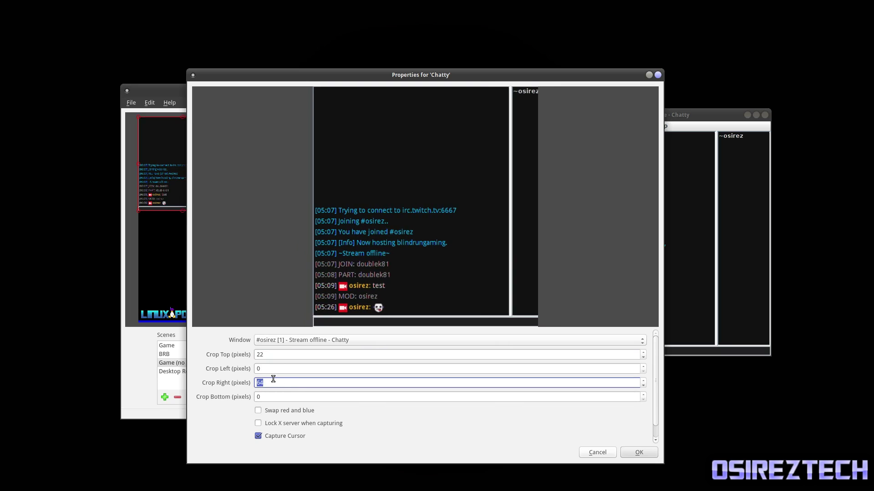
{"action": "scroll", "coordinate": [273, 380], "scroll_direction": "up", "scroll_amount": 20}
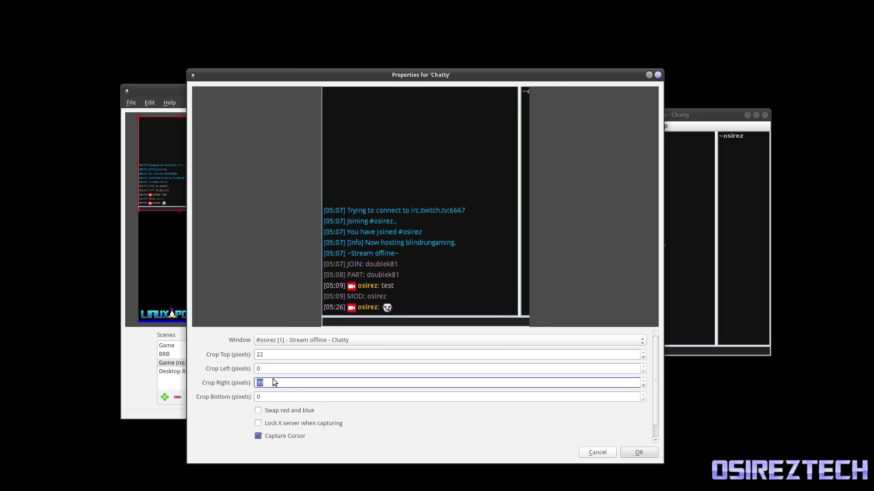
{"action": "scroll", "coordinate": [274, 383], "scroll_direction": "up", "scroll_amount": 14}
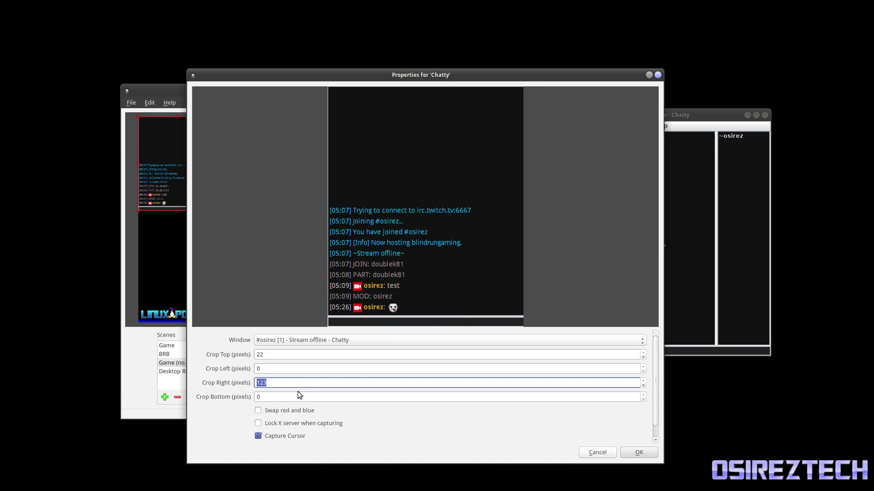
{"action": "scroll", "coordinate": [290, 397], "scroll_direction": "up", "scroll_amount": 20}
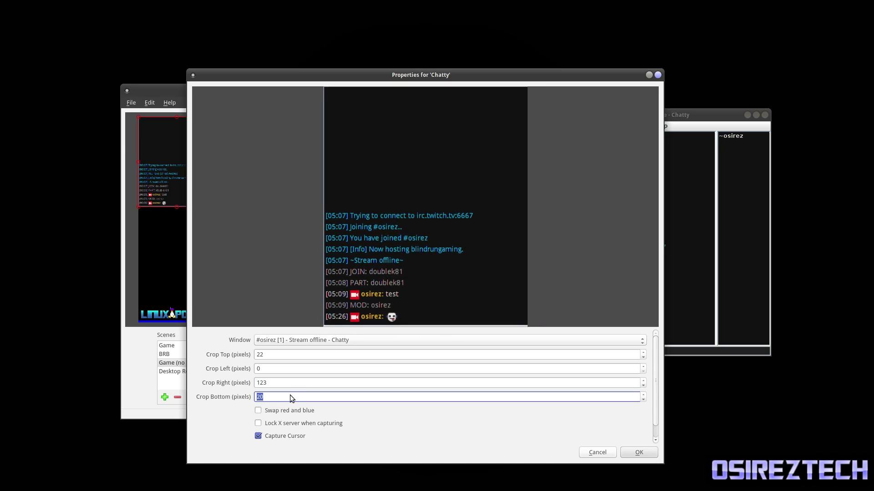
{"action": "scroll", "coordinate": [290, 397], "scroll_direction": "up", "scroll_amount": 6}
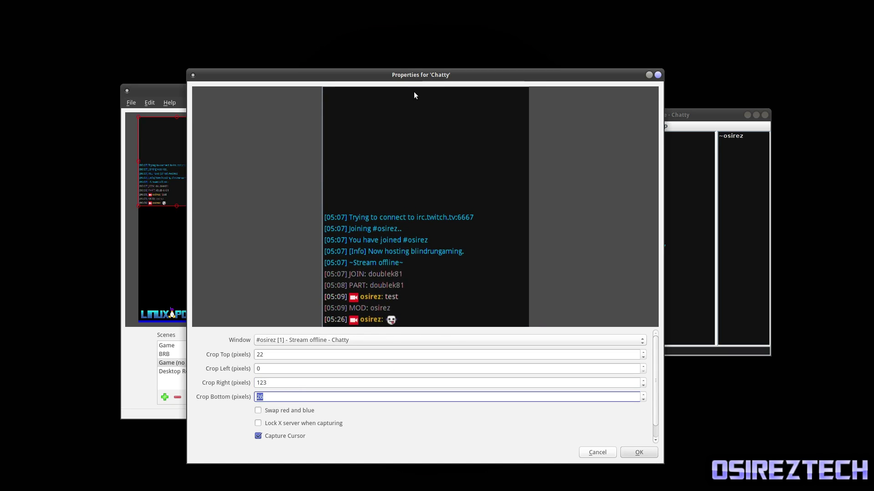
{"action": "left_click_drag", "start_coordinate": [414, 75], "coordinate": [505, 75]}
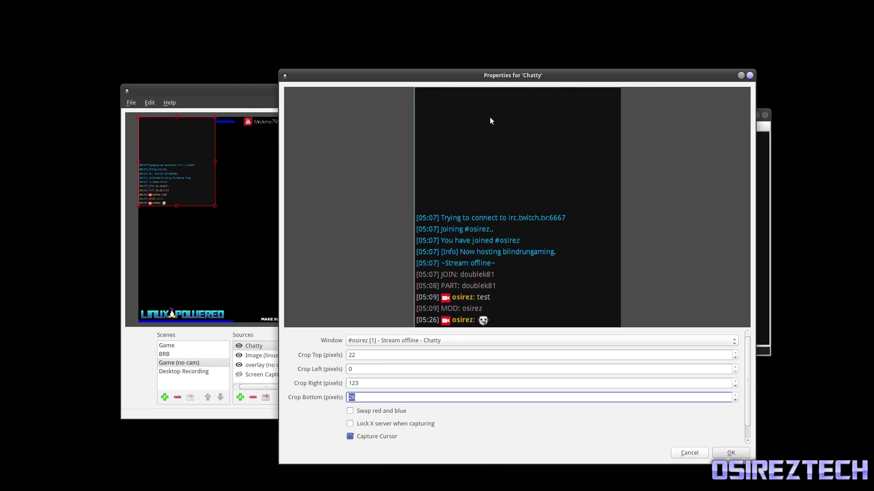
Set Crop Left to 3, then enter 300 for Crop Top and scroll it up to 333.
{"action": "left_click", "coordinate": [369, 369]}
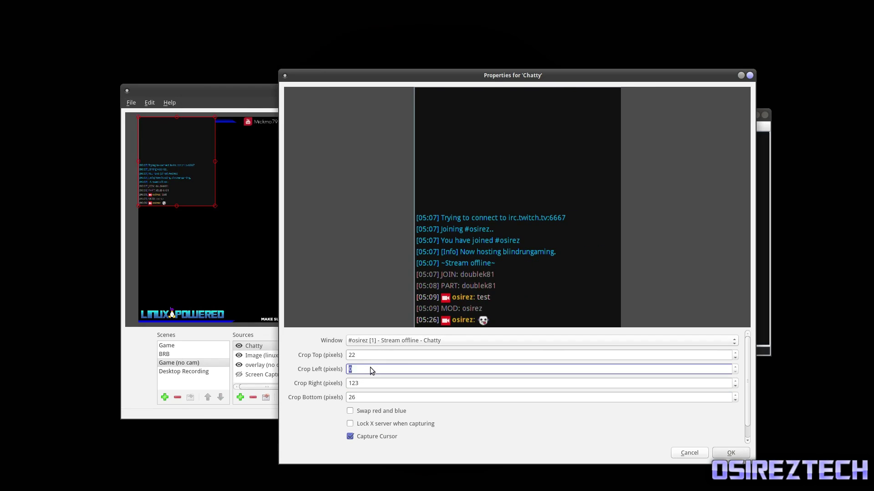
{"action": "type", "text": "300"}
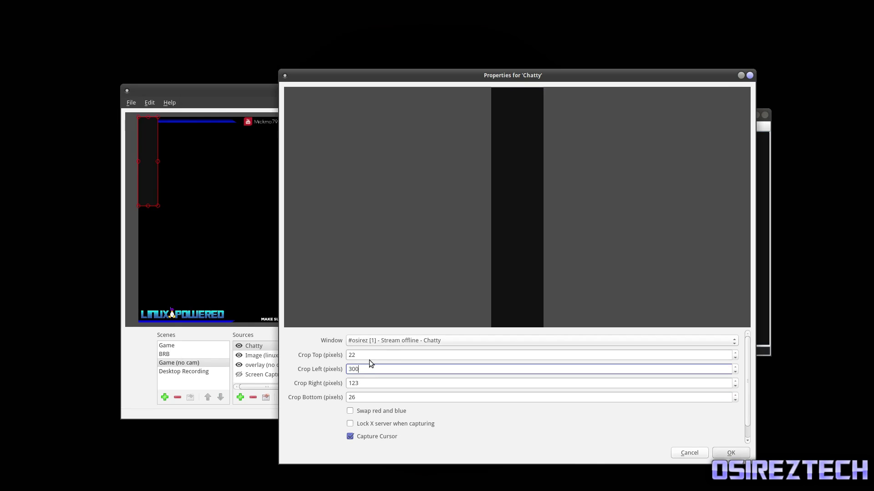
{"action": "key", "text": "BackSpace"}
{"action": "key", "text": "BackSpace"}
{"action": "key", "text": "BackSpace"}
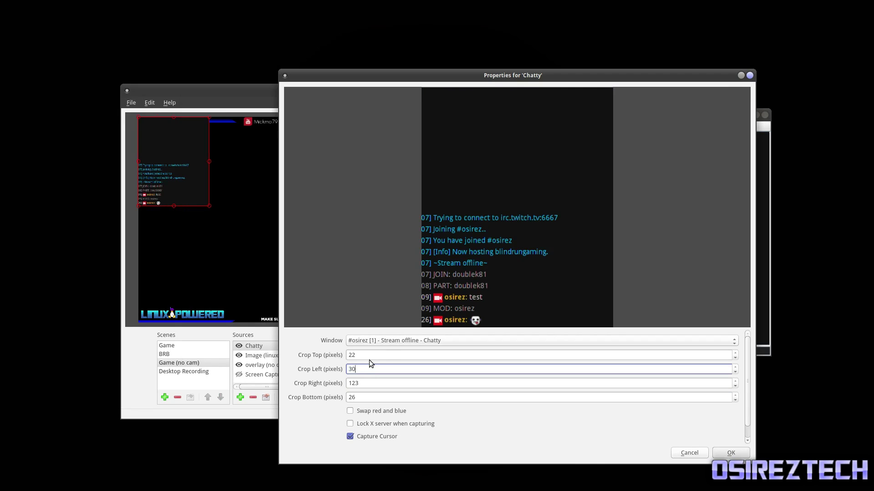
{"action": "type", "text": "3"}
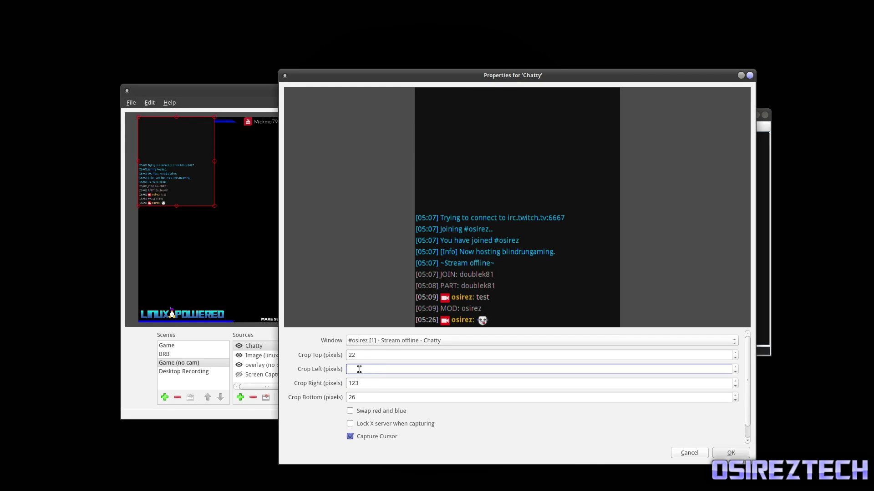
{"action": "double_click", "coordinate": [371, 358]}
{"action": "type", "text": "300"}
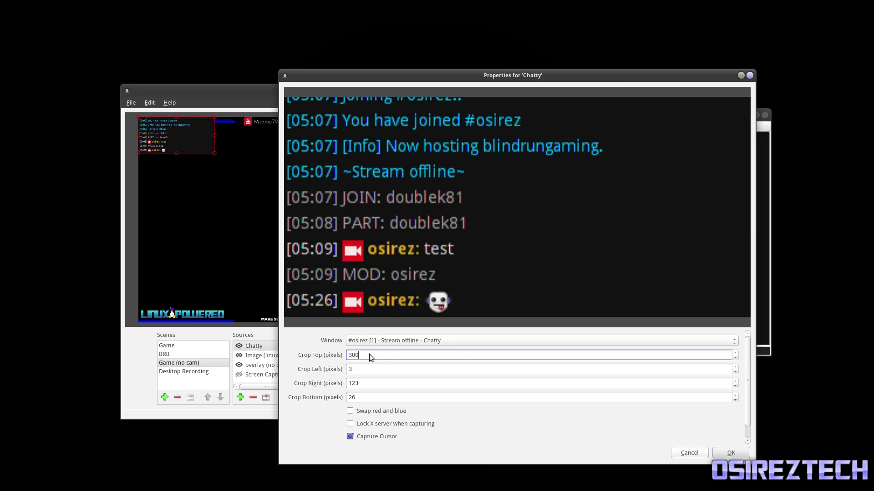
{"action": "scroll", "coordinate": [373, 356], "scroll_direction": "up", "scroll_amount": 5}
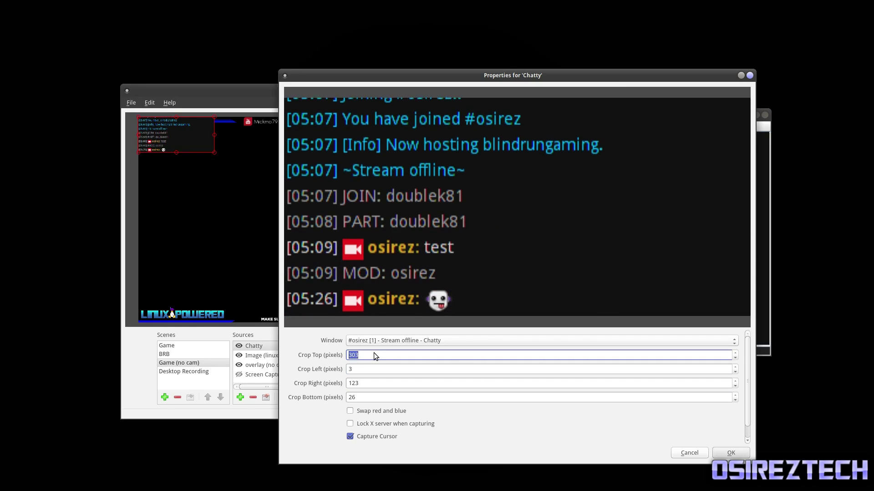
{"action": "scroll", "coordinate": [376, 356], "scroll_direction": "up", "scroll_amount": 20}
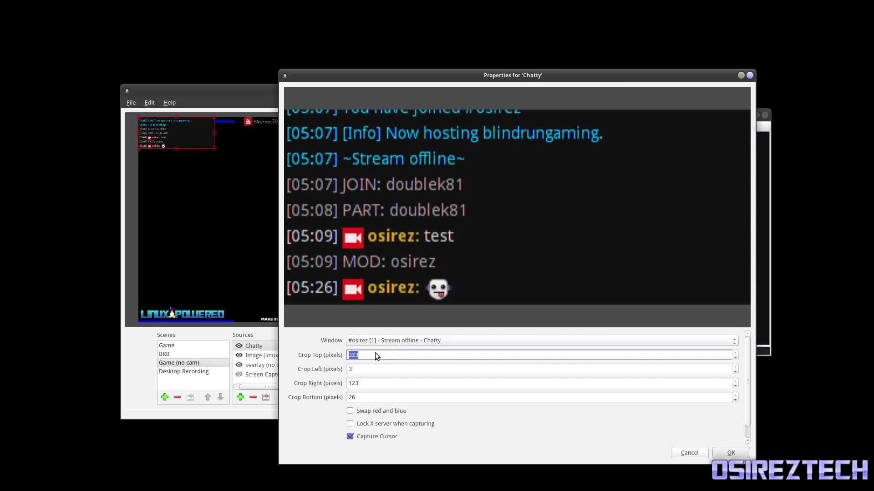
{"action": "scroll", "coordinate": [376, 356], "scroll_direction": "up", "scroll_amount": 3}
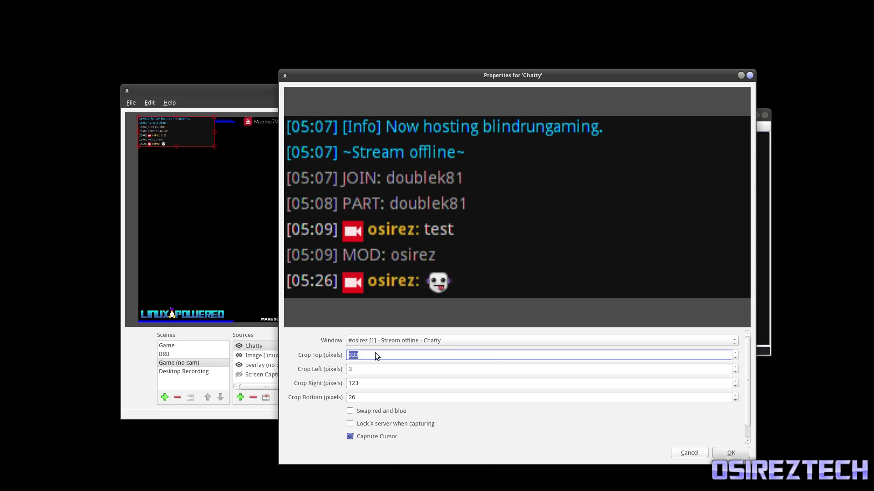
Apply the crop, maximise OBS, move the chat above the Linux Powered logo, and select Chatty.
{"action": "left_click", "coordinate": [748, 455]}
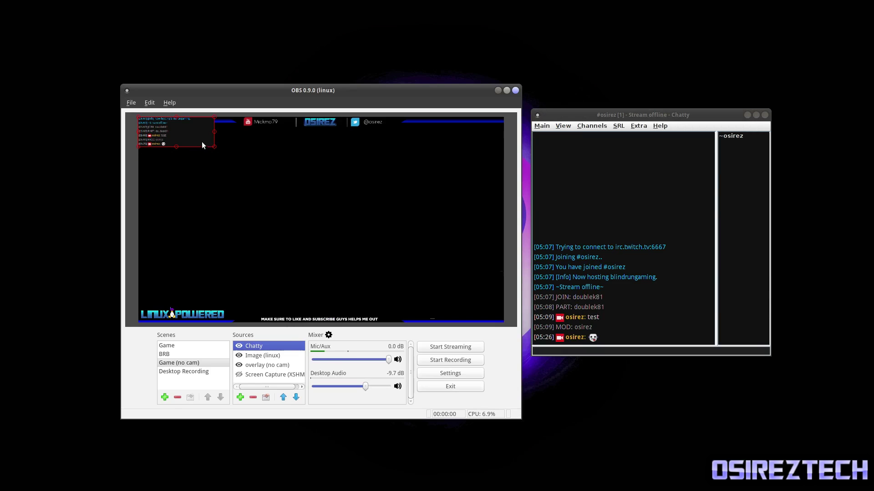
{"action": "left_click", "coordinate": [506, 90]}
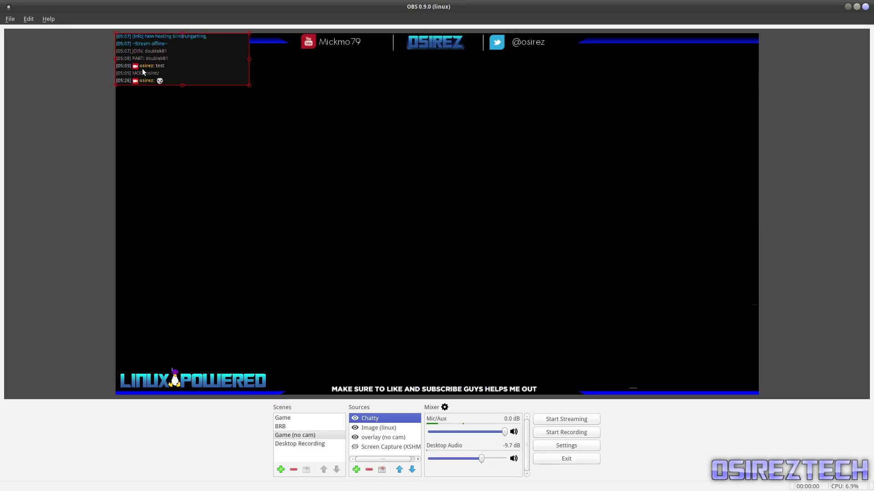
{"action": "left_click_drag", "start_coordinate": [162, 58], "coordinate": [180, 335]}
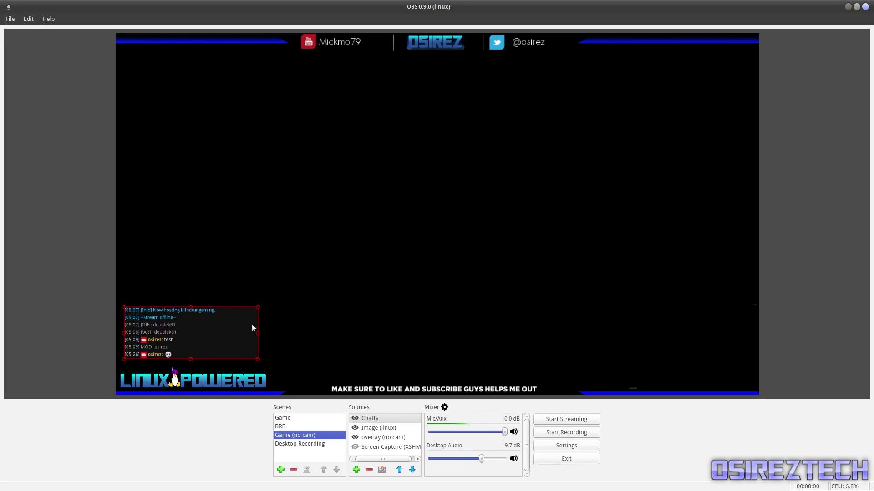
{"action": "left_click", "coordinate": [367, 418]}
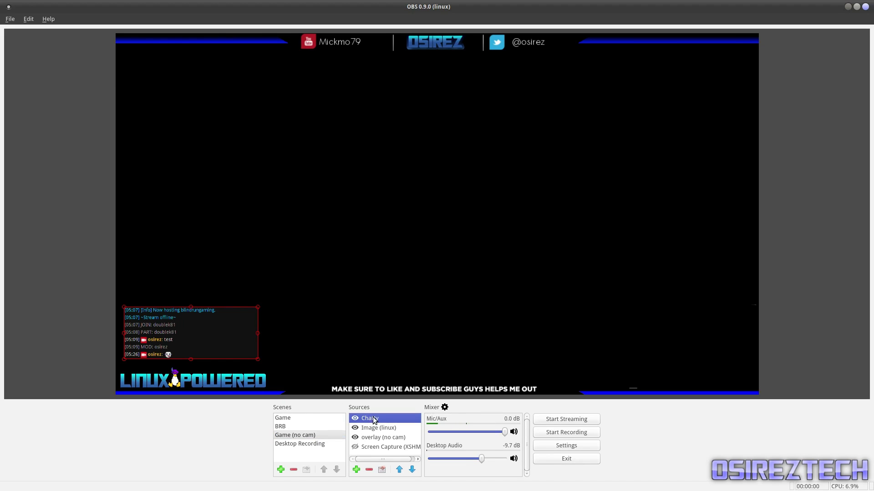
Add a Chroma Key filter to the Chatty source through its Filters window.
{"action": "right_click", "coordinate": [374, 422]}
{"action": "left_click", "coordinate": [401, 400]}
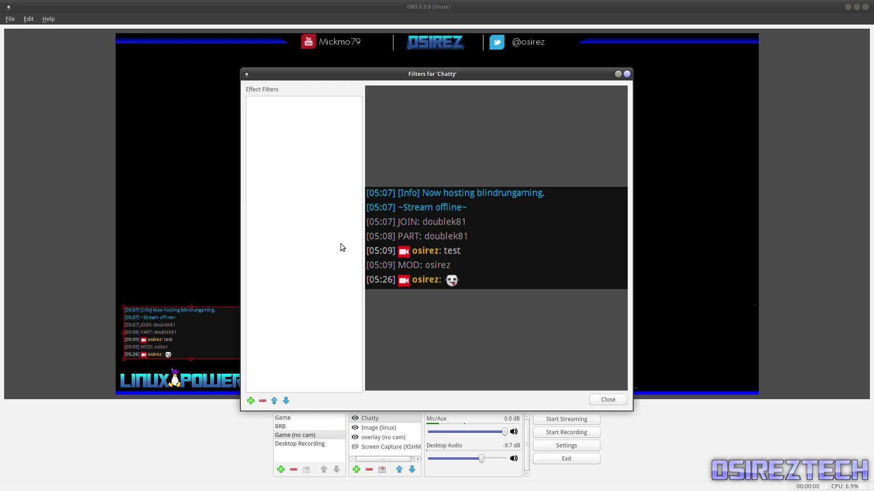
{"action": "left_click", "coordinate": [251, 400]}
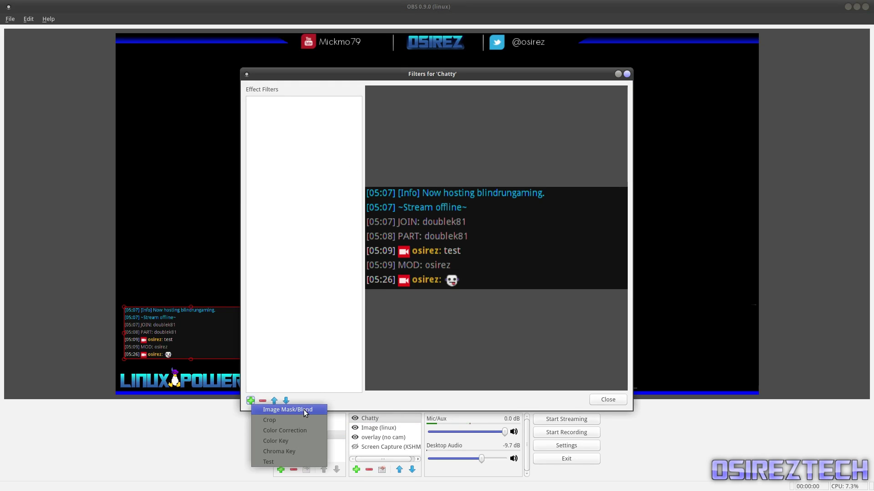
{"action": "left_click", "coordinate": [296, 451]}
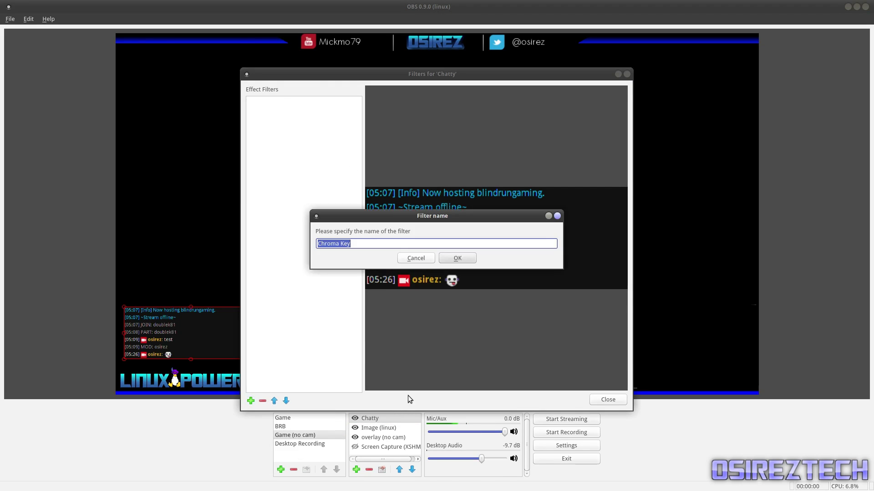
{"action": "left_click", "coordinate": [447, 259]}
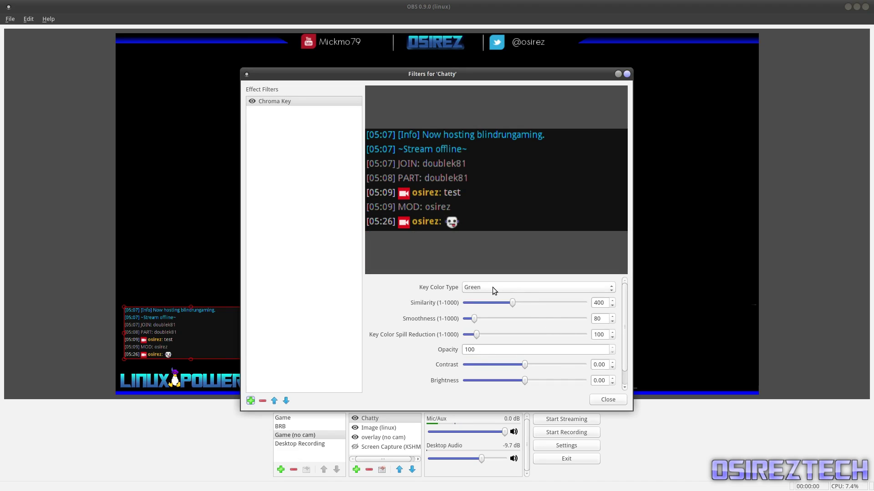
Set the key colour type to Custom, sampling the chat background colour #111111.
{"action": "left_click", "coordinate": [492, 287]}
{"action": "left_click", "coordinate": [492, 288]}
{"action": "left_click", "coordinate": [487, 289]}
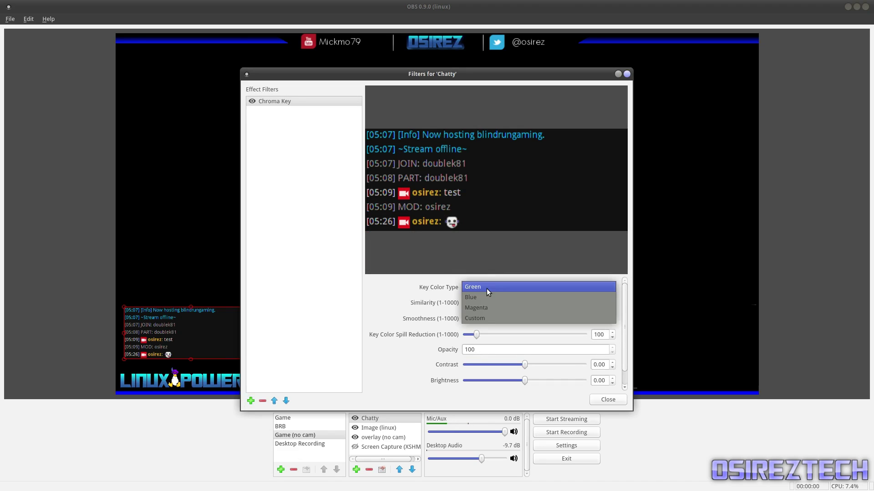
{"action": "left_click", "coordinate": [487, 318]}
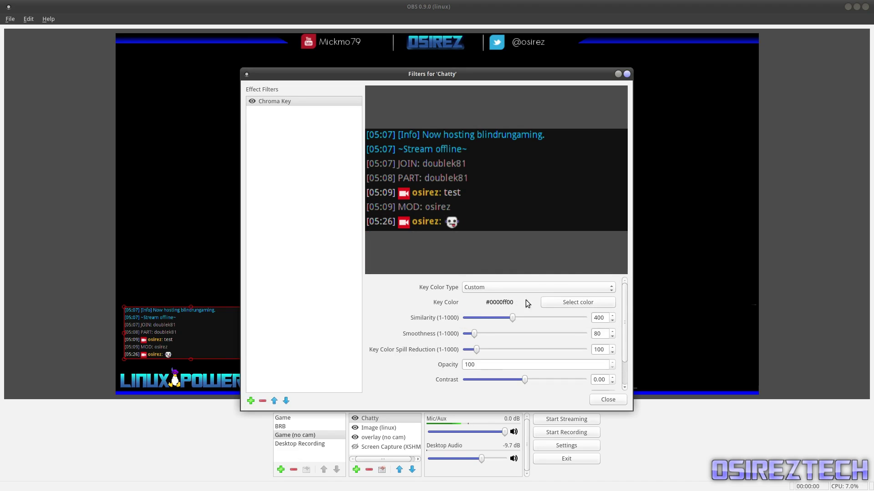
{"action": "left_click", "coordinate": [572, 303]}
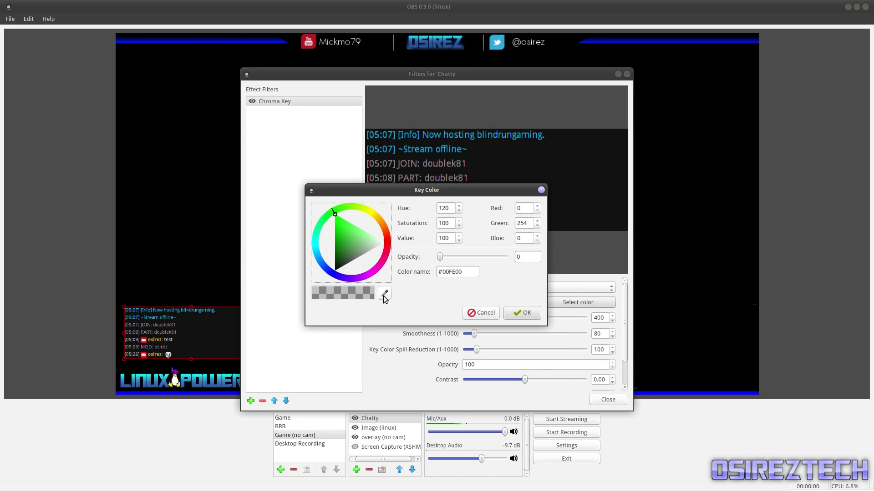
{"action": "left_click", "coordinate": [384, 296]}
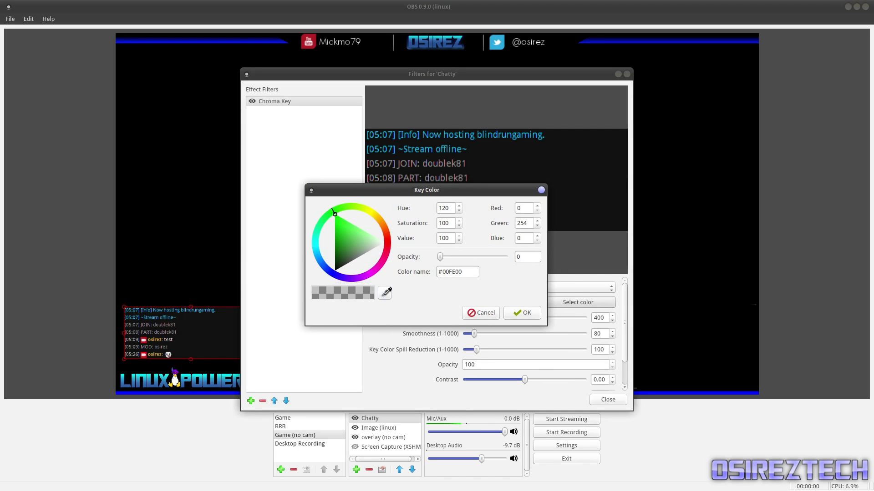
{"action": "left_click", "coordinate": [581, 157]}
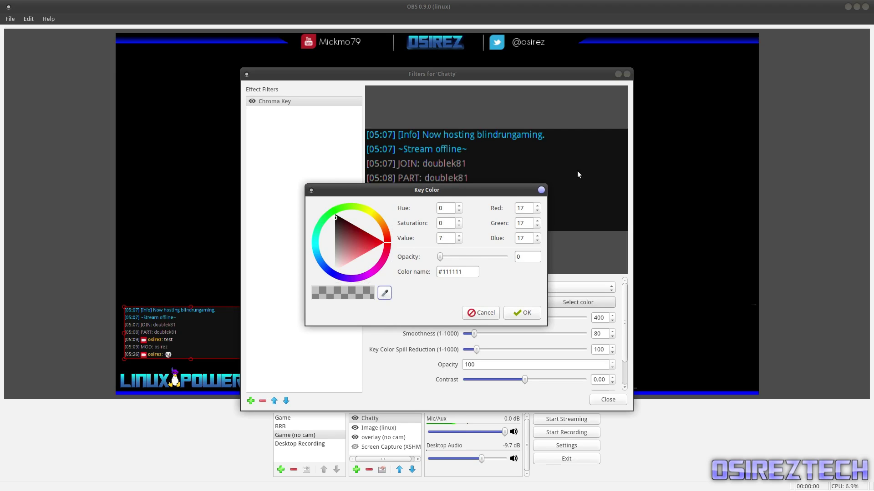
{"action": "left_click", "coordinate": [523, 314]}
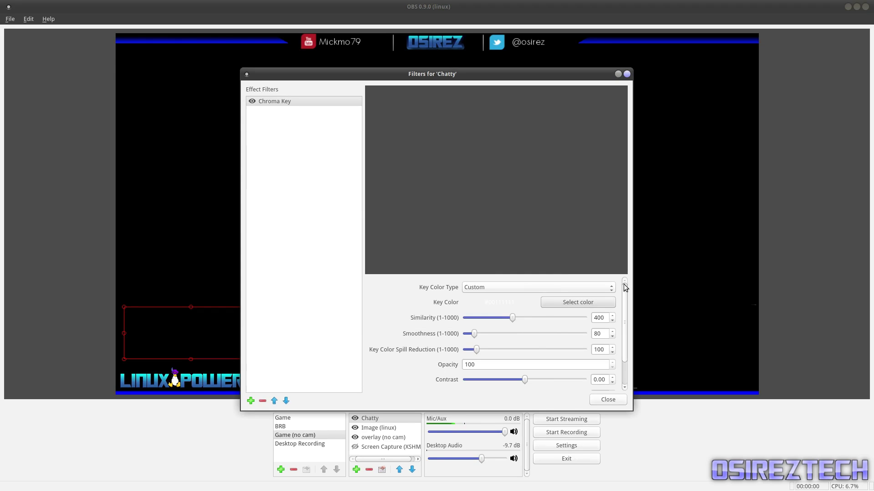
Set chroma key Similarity and Smoothness to 1 and Contrast to 0.80, then close the filters window.
{"action": "left_click", "coordinate": [513, 318]}
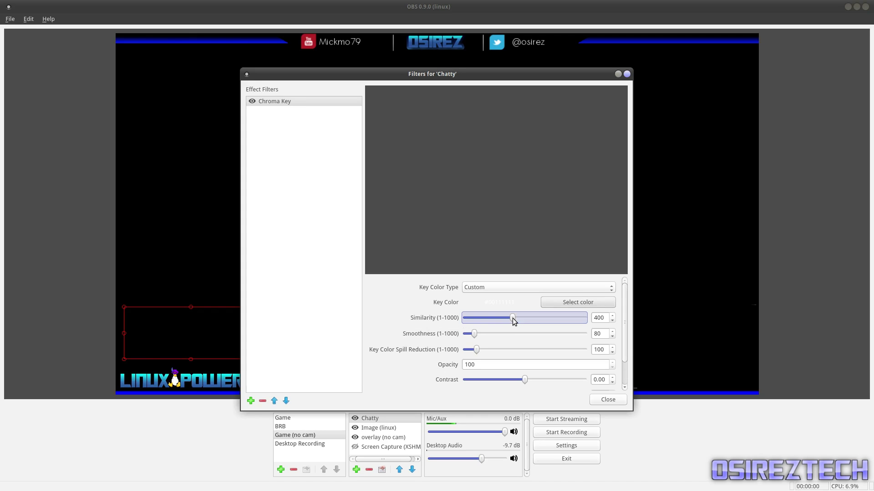
{"action": "left_click_drag", "start_coordinate": [487, 320], "coordinate": [464, 319]}
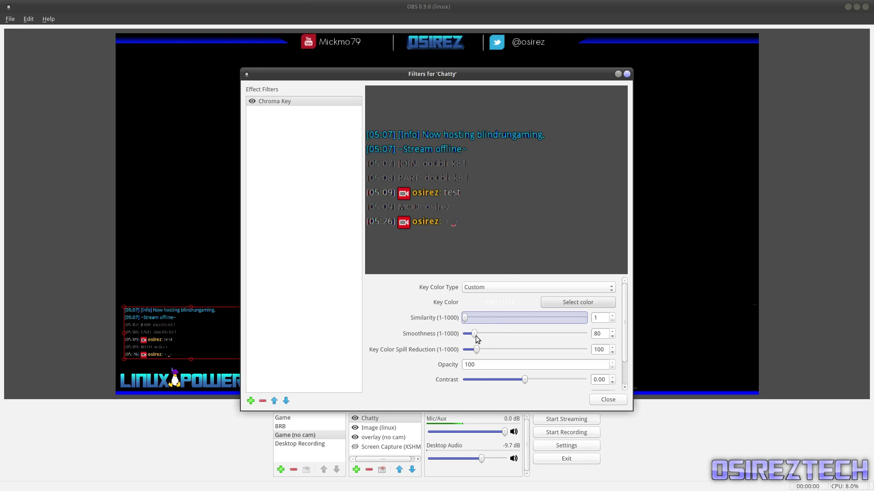
{"action": "left_click_drag", "start_coordinate": [474, 334], "coordinate": [455, 337]}
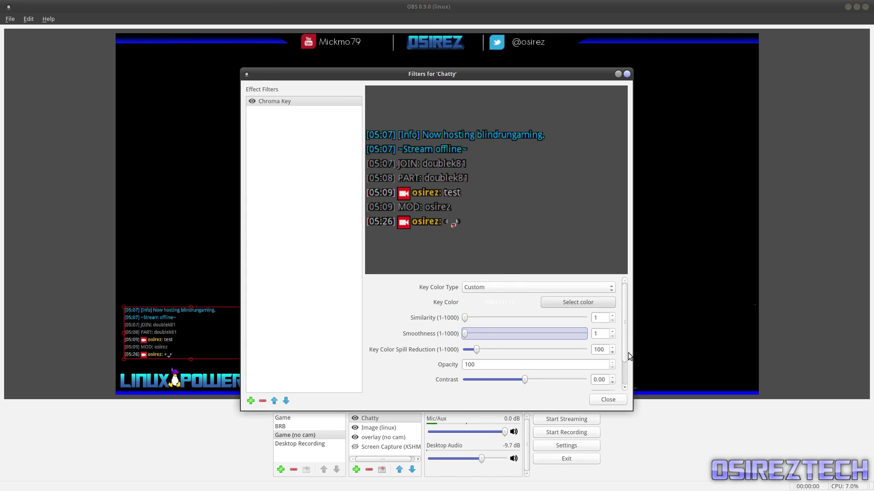
{"action": "left_click_drag", "start_coordinate": [529, 381], "coordinate": [649, 376]}
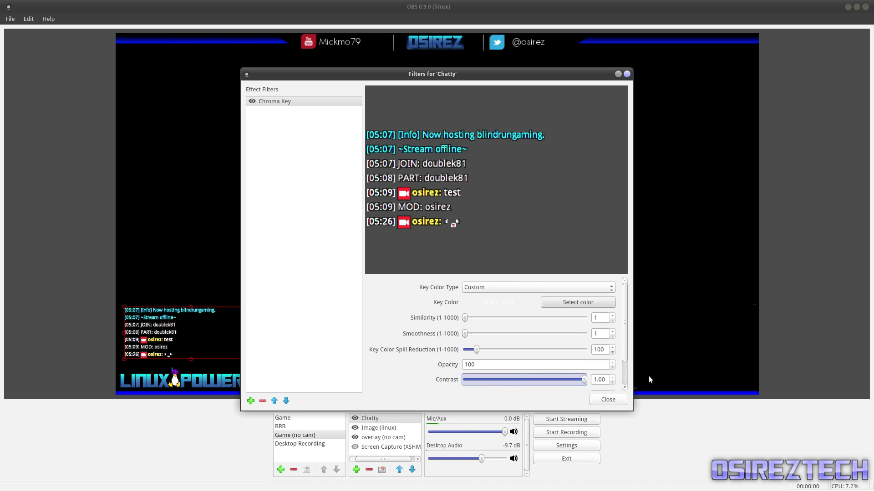
{"action": "left_click_drag", "start_coordinate": [584, 384], "coordinate": [581, 376]}
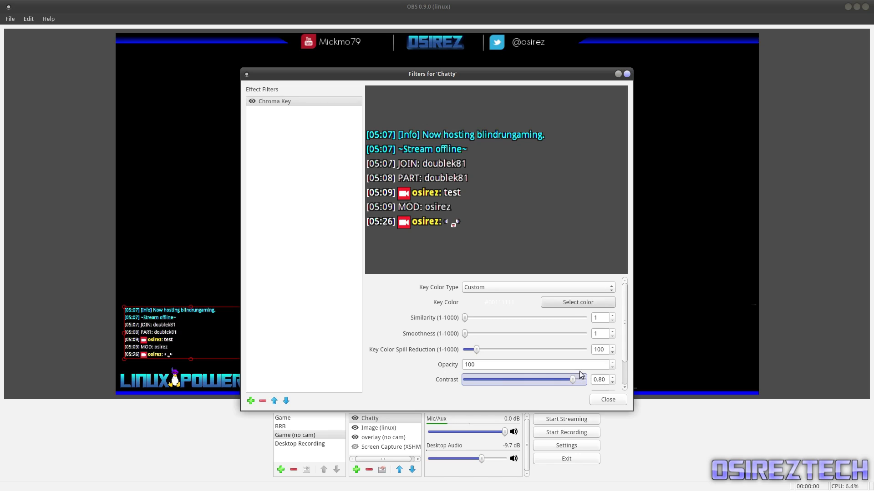
{"action": "left_click_drag", "start_coordinate": [476, 72], "coordinate": [454, 58]}
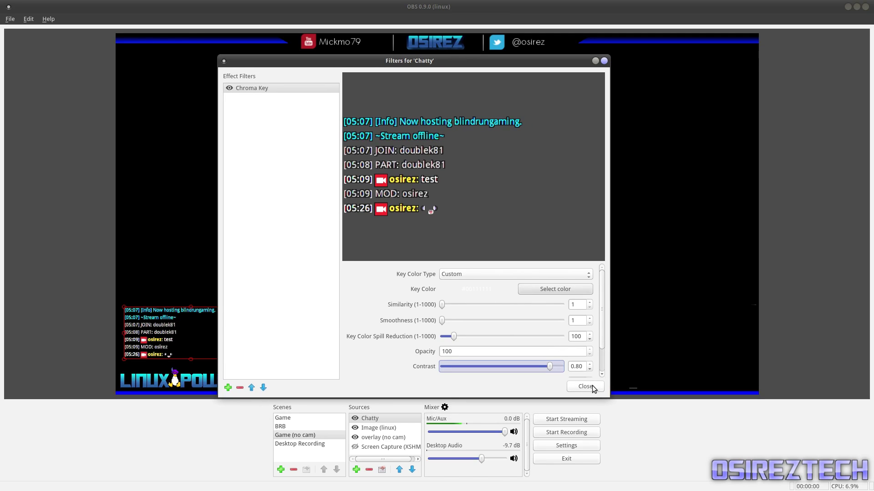
{"action": "key", "text": "Escape"}
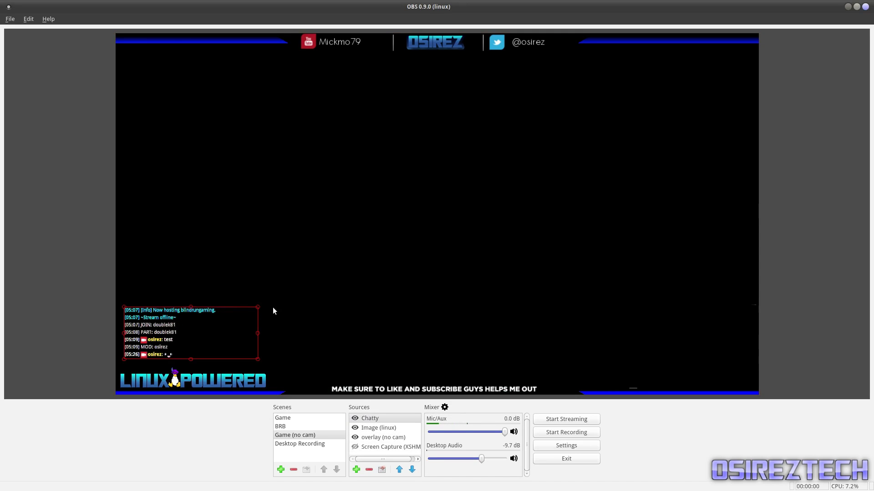
Enlarge the Chatty overlay, then shrink it back to fit just above the LINUX POWERED logo.
{"action": "left_click_drag", "start_coordinate": [258, 307], "coordinate": [299, 292]}
{"action": "left_click_drag", "start_coordinate": [445, 240], "coordinate": [240, 315]}
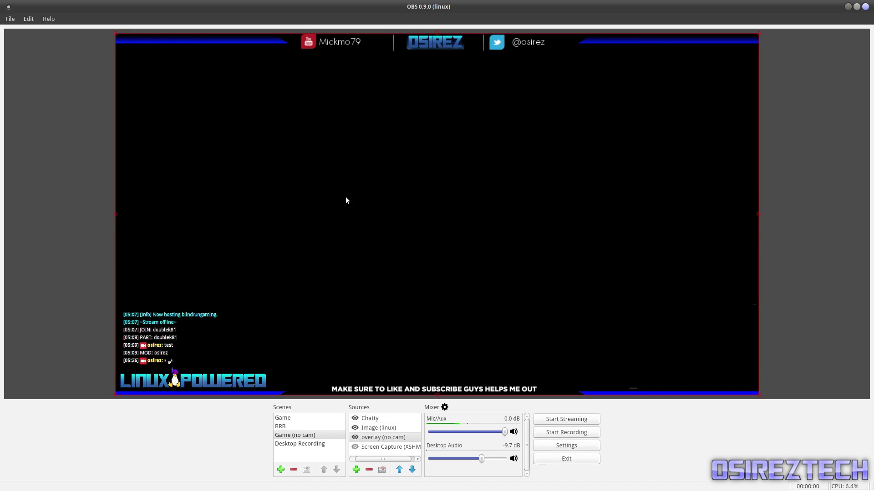
Quit OBS Studio, move the Chatty window to the screen centre, and browse the Main menu.
{"action": "left_click", "coordinate": [564, 459]}
{"action": "left_click_drag", "start_coordinate": [665, 128], "coordinate": [455, 133]}
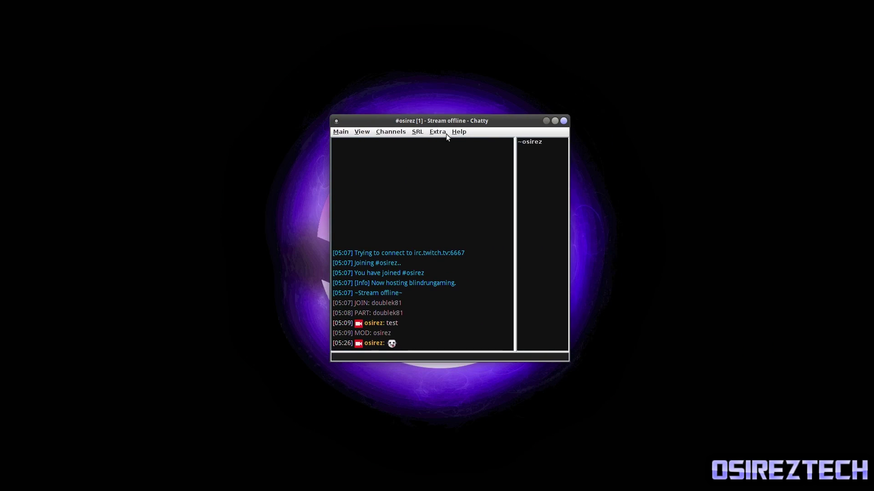
{"action": "left_click", "coordinate": [339, 131]}
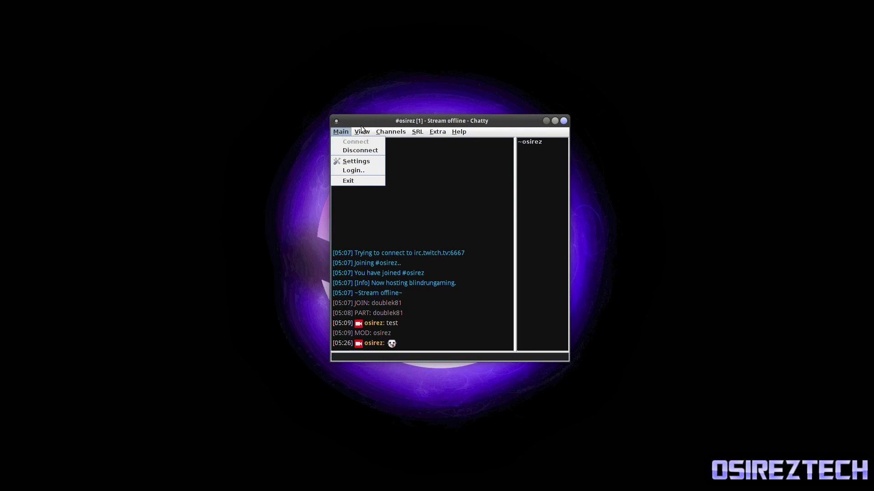
{"action": "mouse_move", "coordinate": [363, 131]}
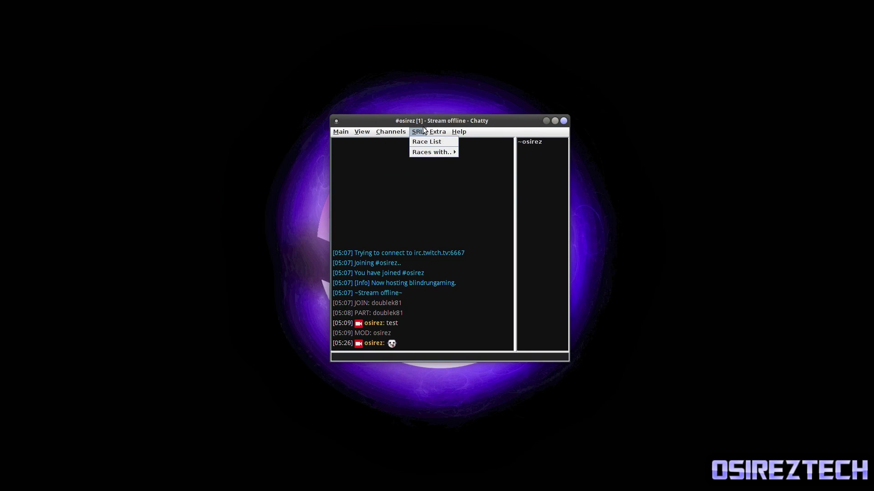
{"action": "mouse_move", "coordinate": [444, 136]}
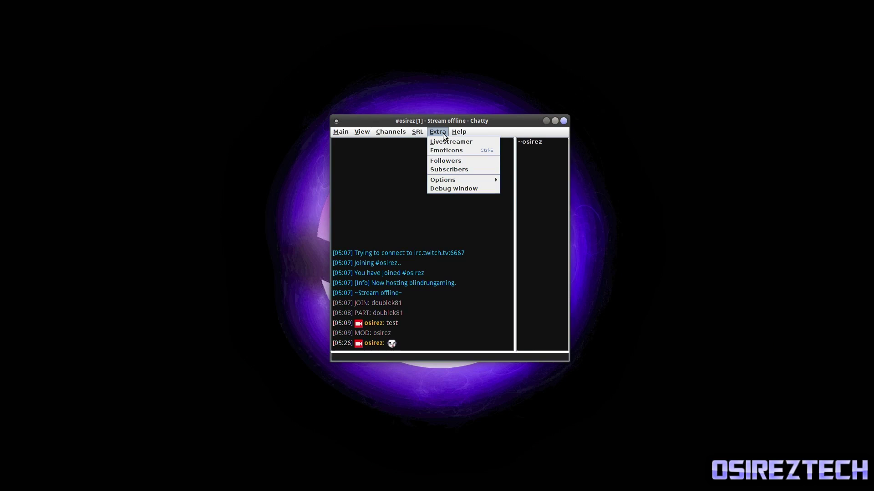
{"action": "left_click", "coordinate": [449, 122]}
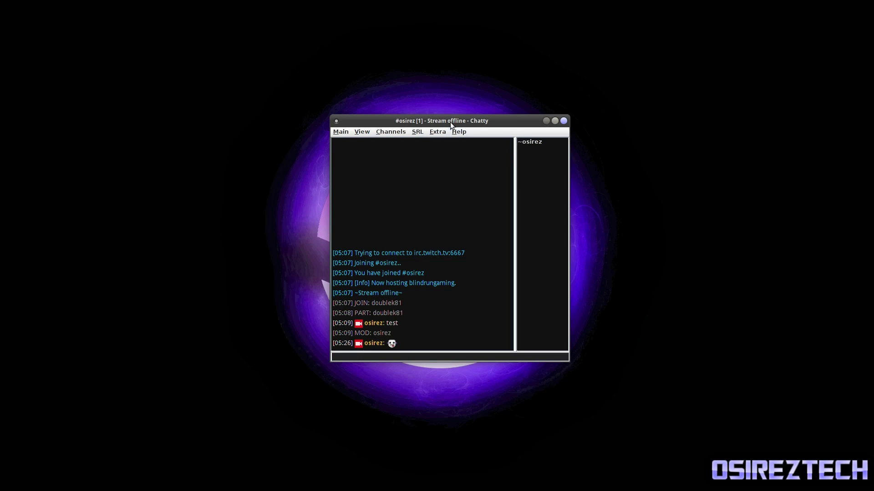
Look through Chatty's View menu and shift the chat window slightly left.
{"action": "left_click", "coordinate": [362, 132]}
{"action": "left_click", "coordinate": [394, 122]}
{"action": "left_click_drag", "start_coordinate": [419, 121], "coordinate": [388, 119]}
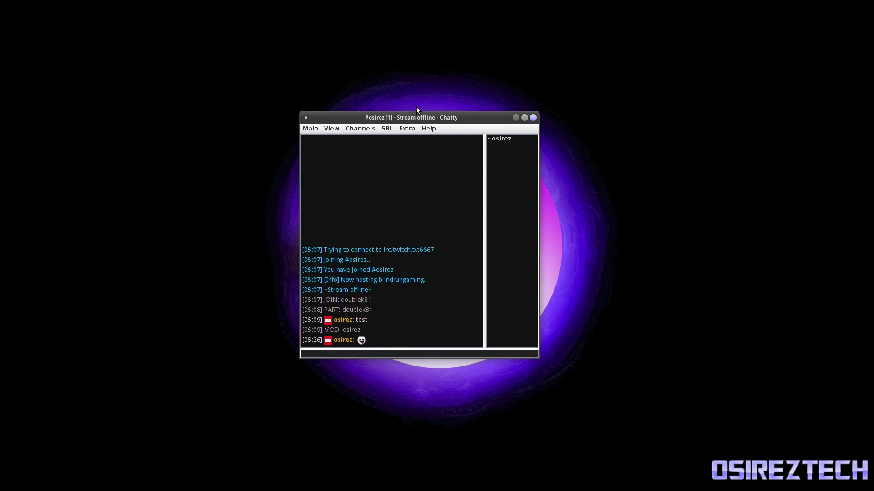
Browse Chatty's Extra and other menus, closing them without choosing anything.
{"action": "left_click", "coordinate": [390, 129]}
{"action": "mouse_move", "coordinate": [407, 129]}
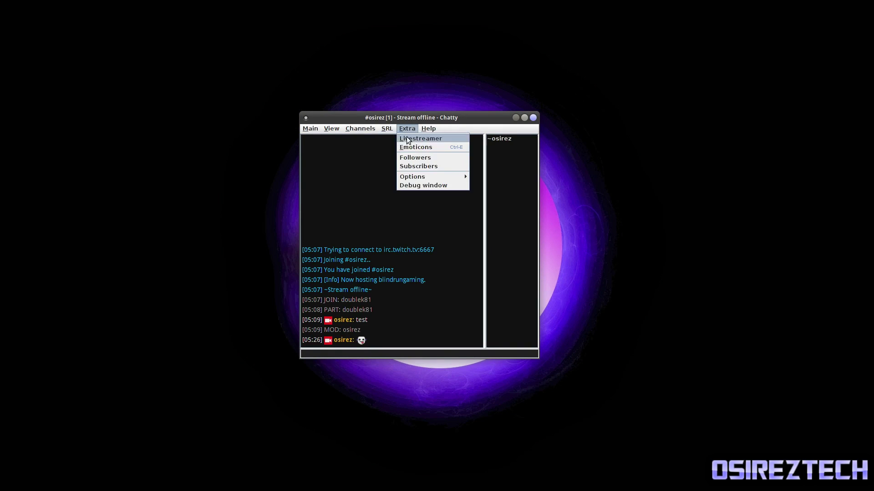
{"action": "left_click", "coordinate": [318, 195]}
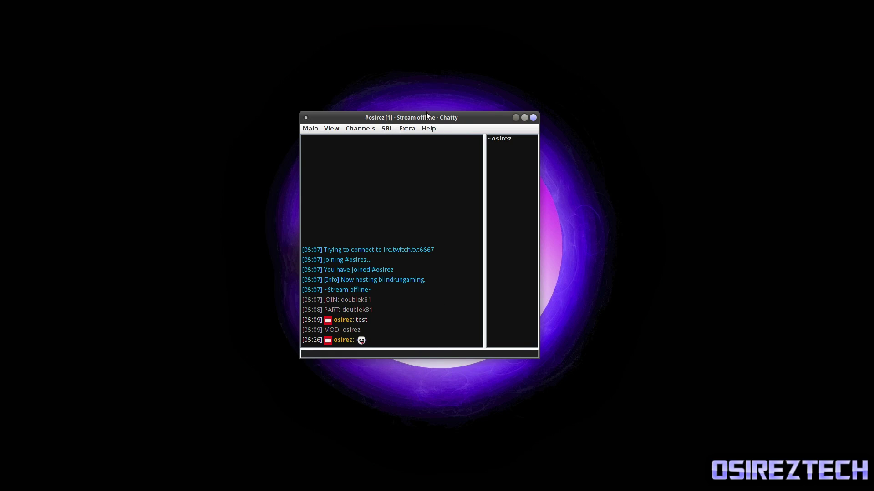
{"action": "left_click", "coordinate": [429, 128]}
{"action": "mouse_move", "coordinate": [301, 128]}
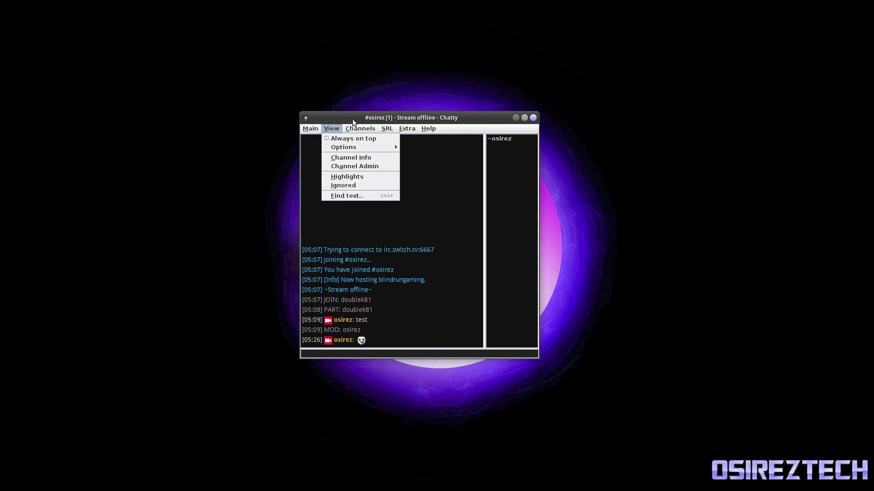
{"action": "left_click", "coordinate": [407, 115]}
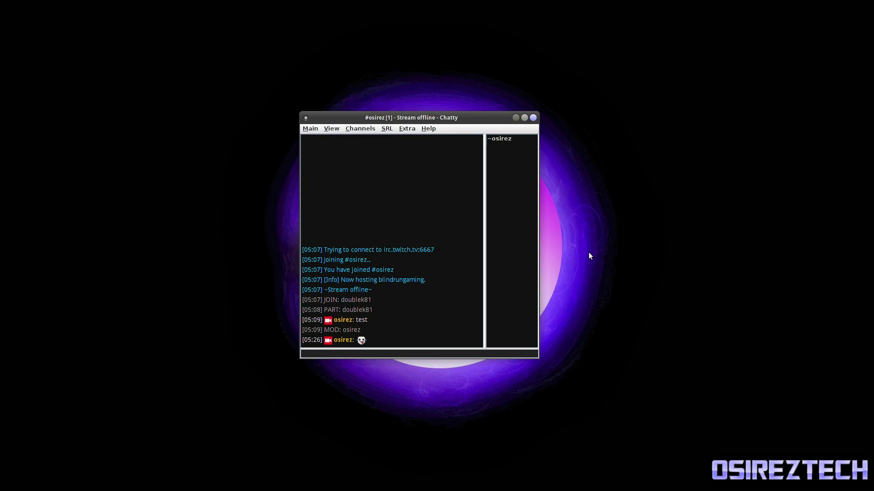